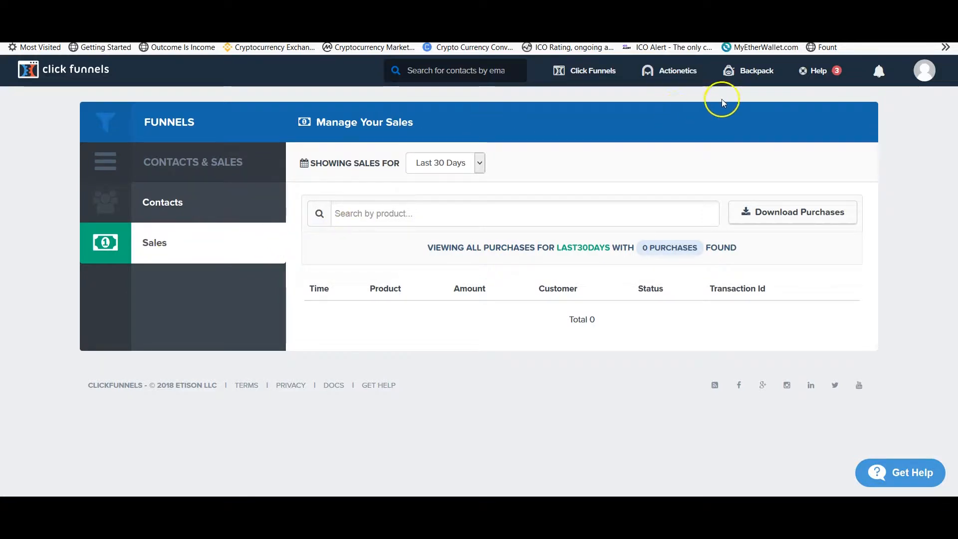
# Build a new funnel named Collecting Emails with the Classic Funnel Builder, choosing the Collect Emails goal.
pyautogui.moveTo(570, 80)
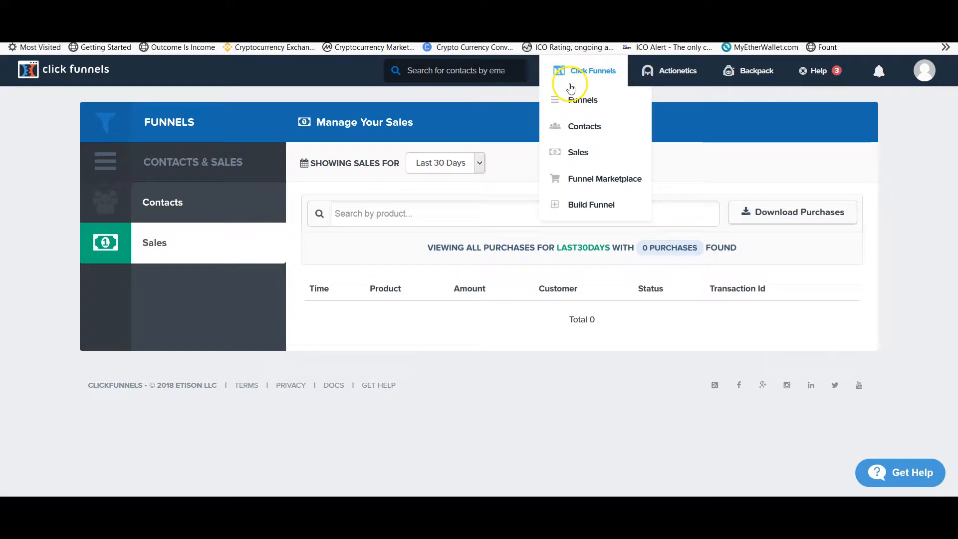
pyautogui.click(592, 206)
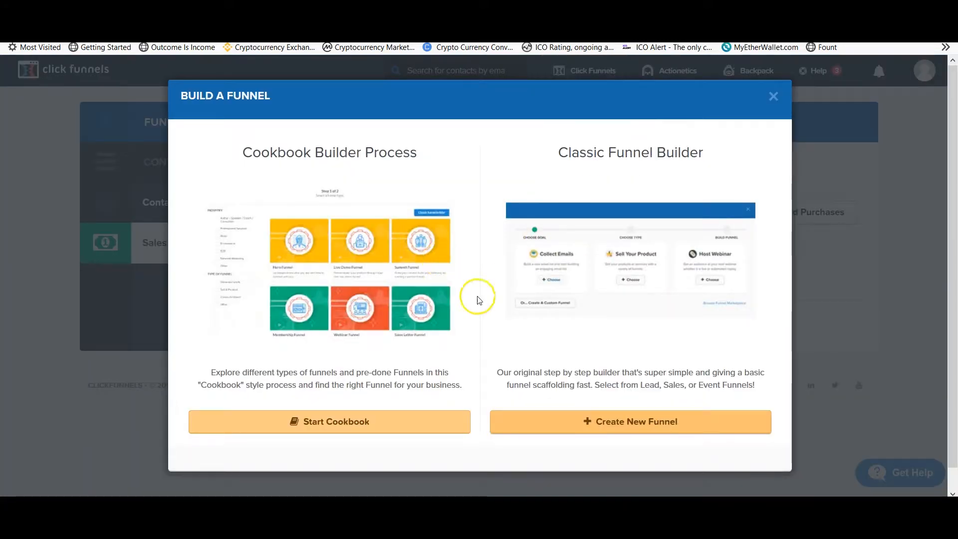
pyautogui.click(617, 421)
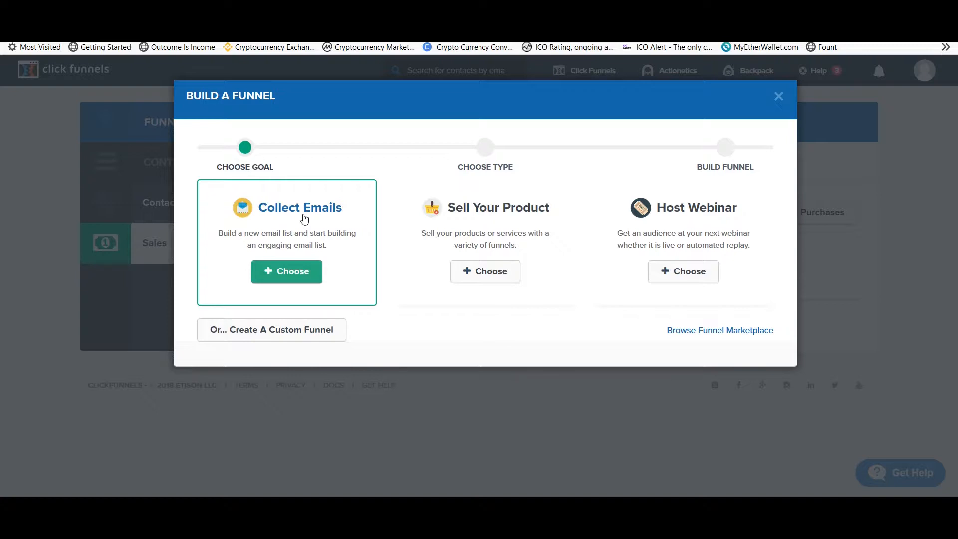
pyautogui.click(292, 274)
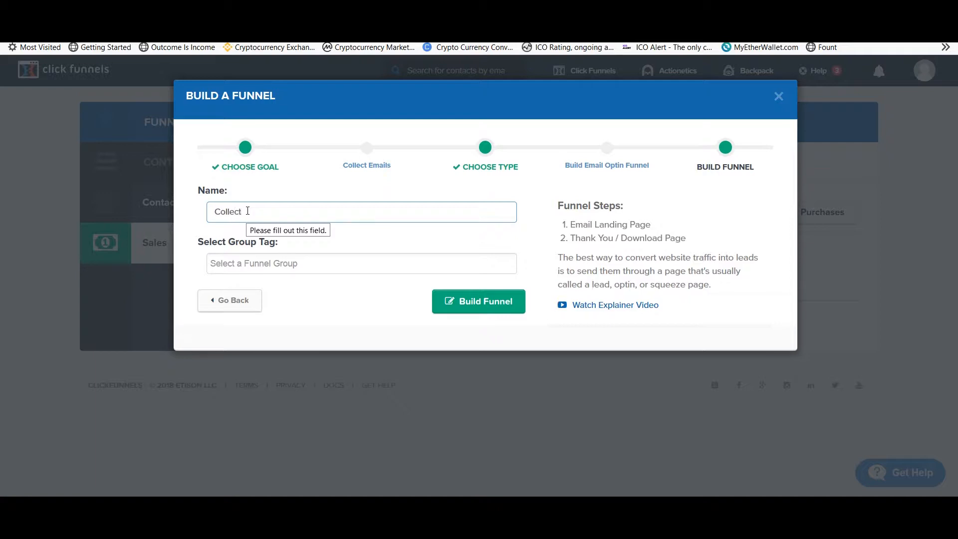
pyautogui.write('Emails')
pyautogui.click(475, 303)
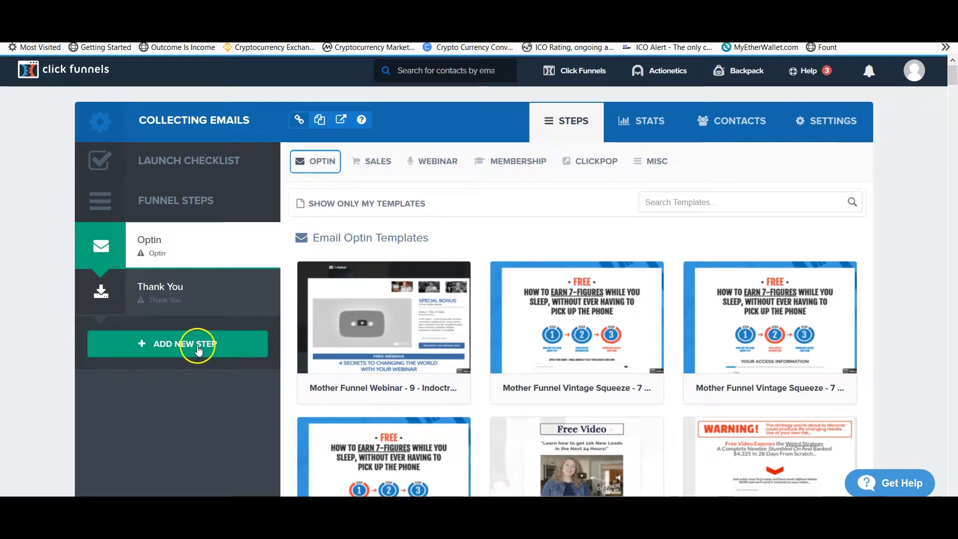
# Add a funnel step named Sales Page and place it between the Optin and Thank You steps.
pyautogui.click(197, 345)
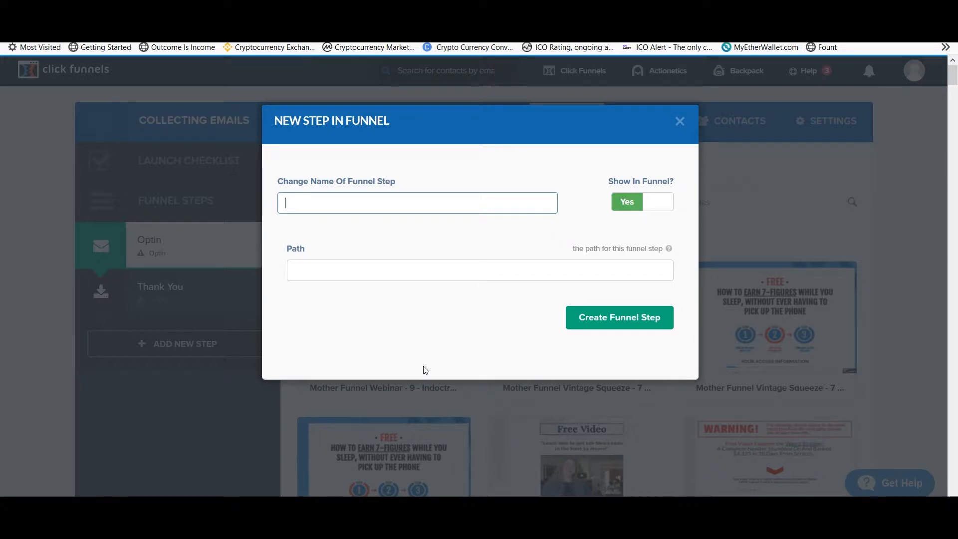
pyautogui.click(347, 207)
pyautogui.write('Sales Page')
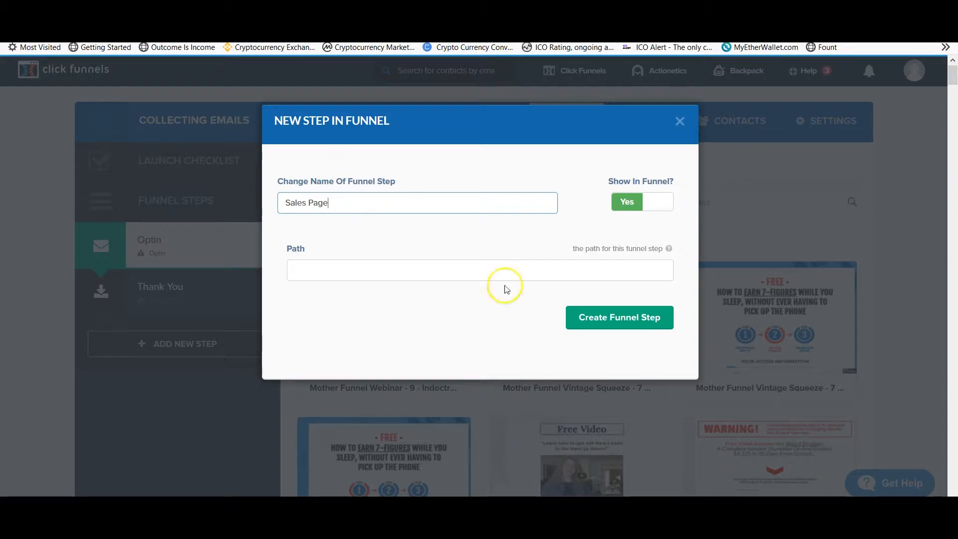
pyautogui.click(608, 318)
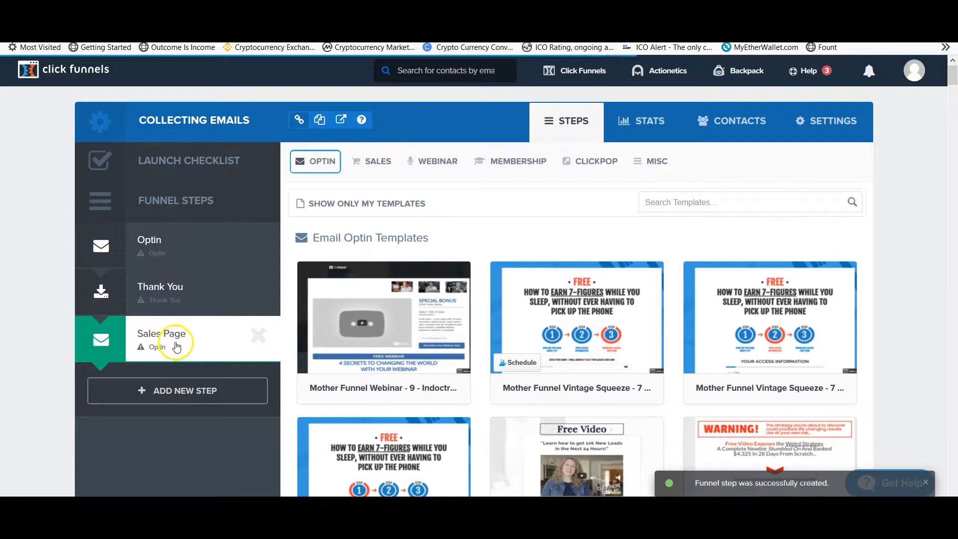
pyautogui.moveTo(176, 345); pyautogui.dragTo(177, 293)
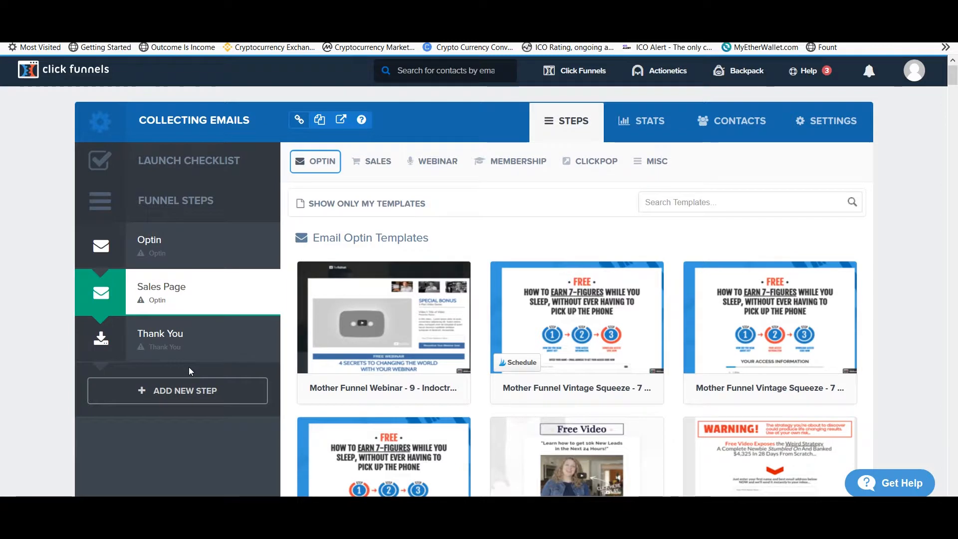
# Show the Sales Page templates for the new Sales Page step.
pyautogui.click(197, 235)
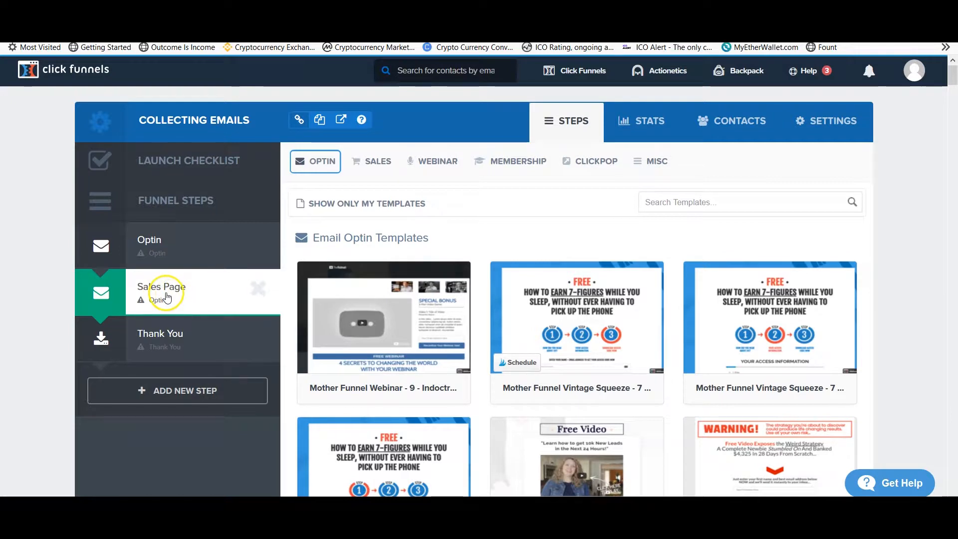
pyautogui.click(377, 162)
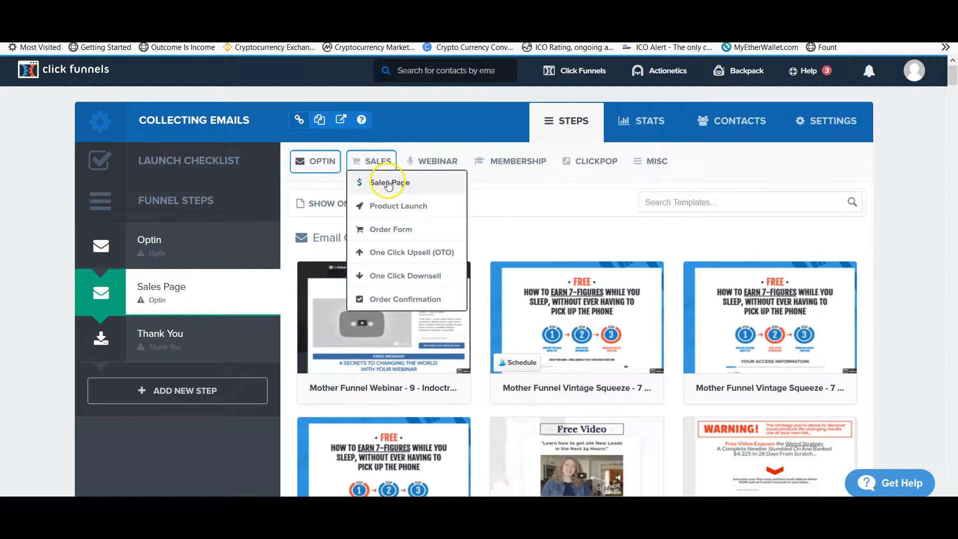
pyautogui.click(389, 183)
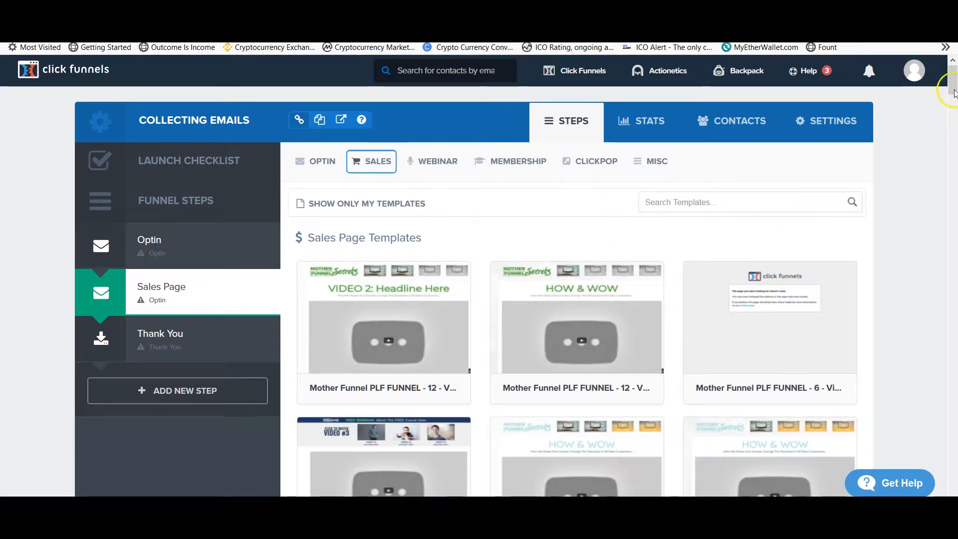
# Preview the How & Wow sales page template and return to the template list.
pyautogui.moveTo(955, 98)
pyautogui.mouseDown()
pyautogui.moveTo(954, 109)
pyautogui.moveTo(955, 89)
pyautogui.mouseUp()
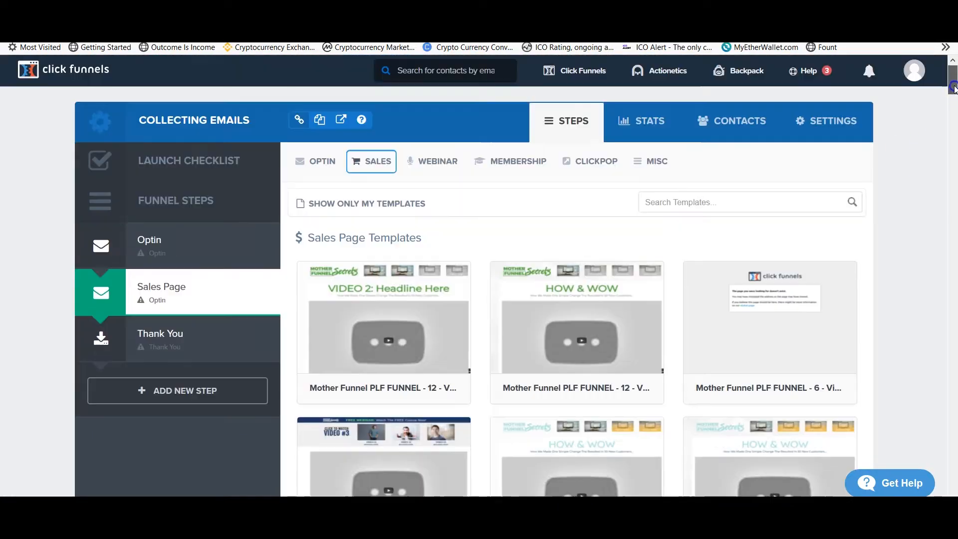
pyautogui.click(578, 345)
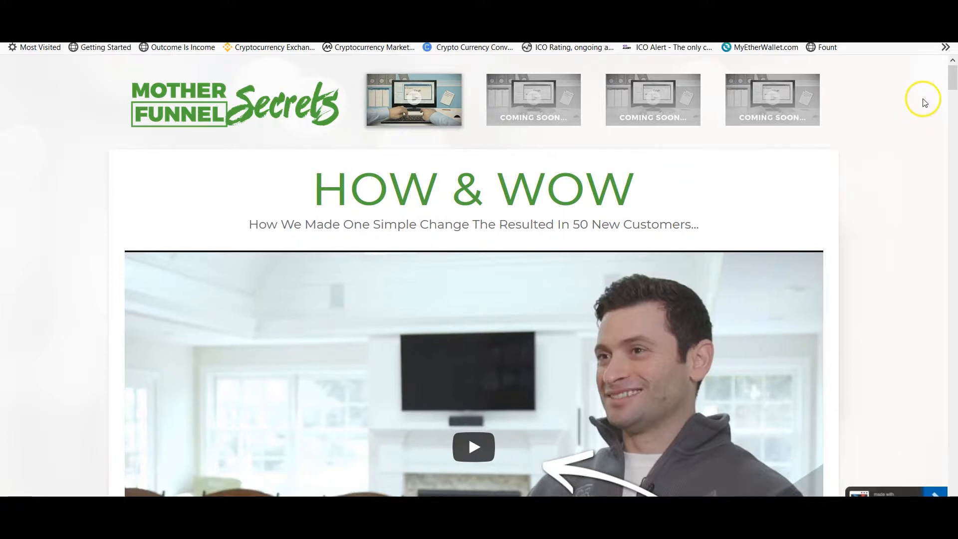
pyautogui.moveTo(953, 79); pyautogui.dragTo(947, 50)
pyautogui.hotkey('ctrl', 'w')
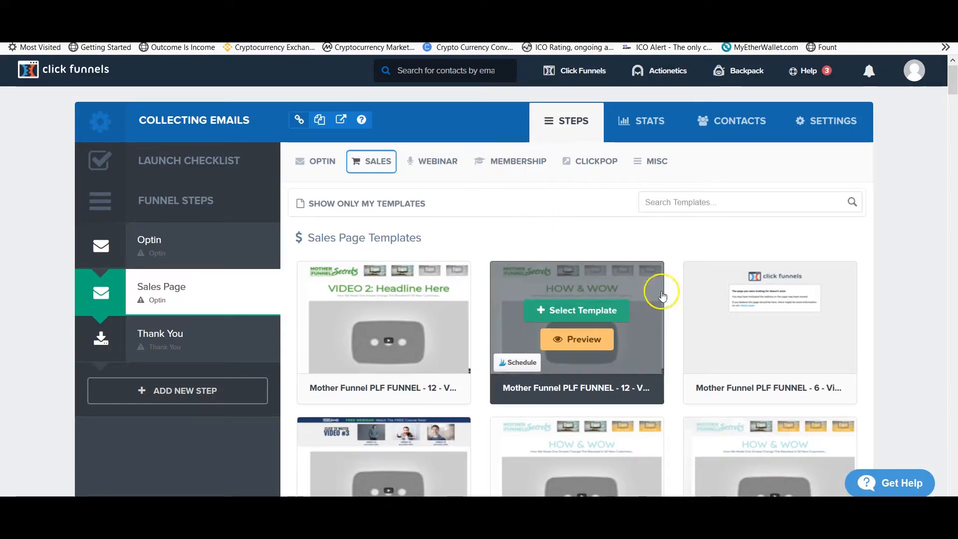
# Preview the Mother Funnel Application - 1 - Optin template, look through the page and return to the template list.
pyautogui.moveTo(954, 80); pyautogui.dragTo(955, 118)
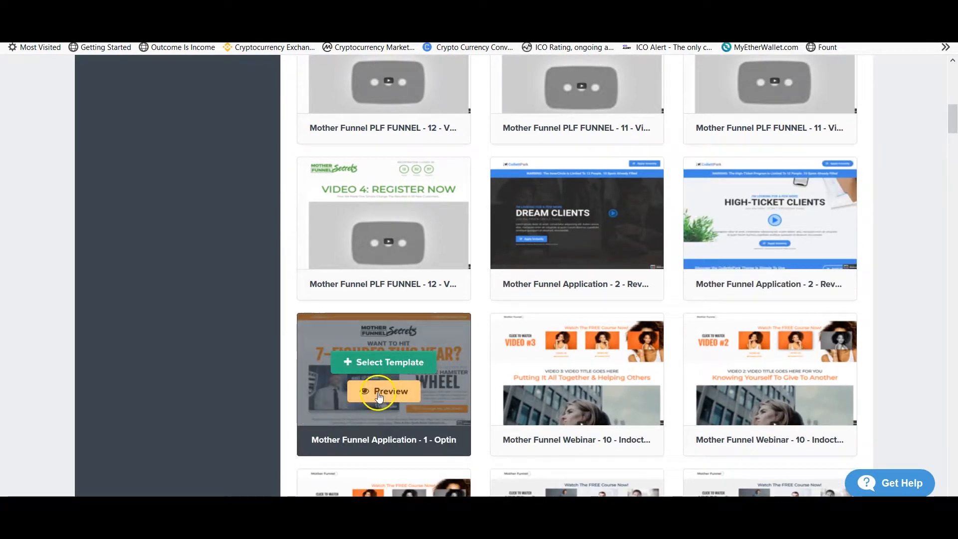
pyautogui.click(379, 396)
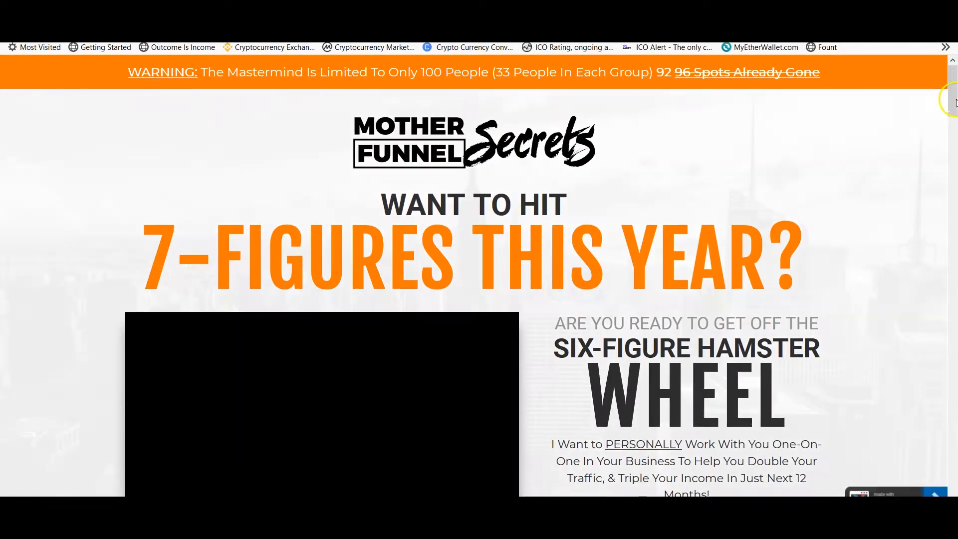
pyautogui.moveTo(955, 94); pyautogui.dragTo(954, 94)
pyautogui.moveTo(955, 108); pyautogui.dragTo(953, 84)
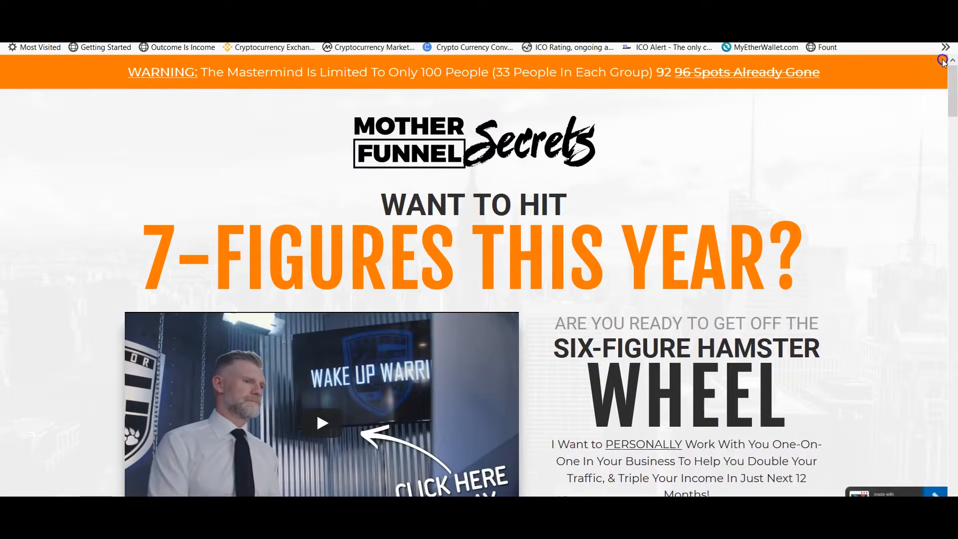
pyautogui.hotkey('ctrl', 'w')
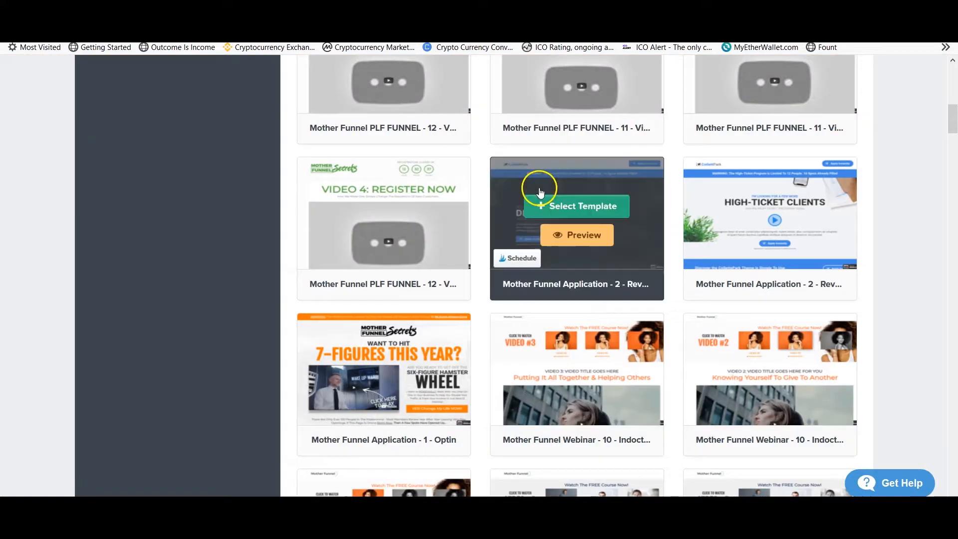
# Apply the Mother Funnel Application - 1 - Optin template to the Sales Page step and open the page for editing.
pyautogui.moveTo(413, 332)
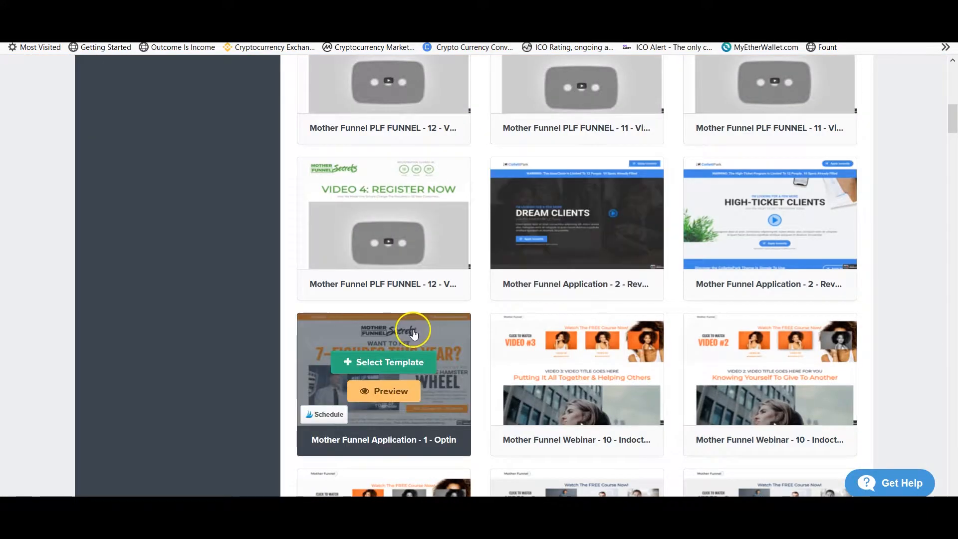
pyautogui.click(383, 360)
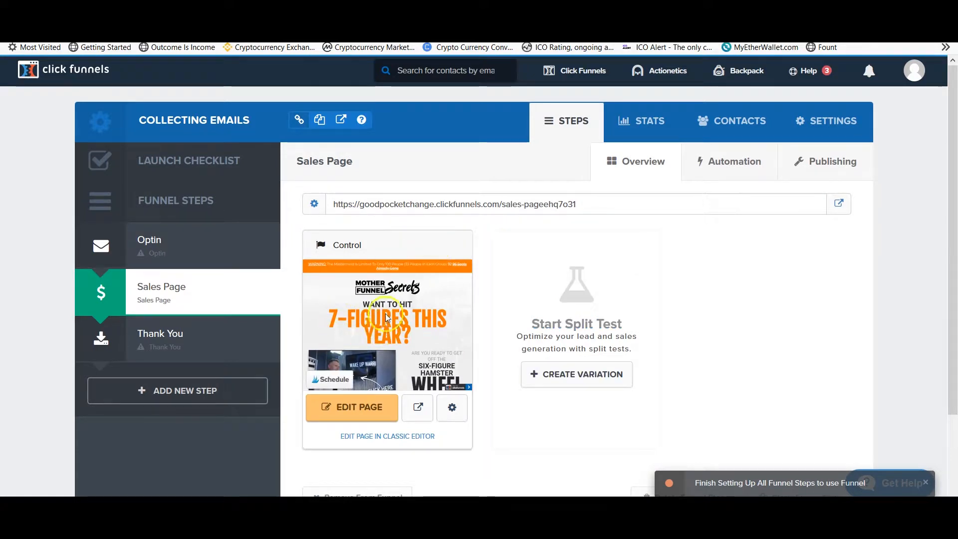
pyautogui.click(352, 407)
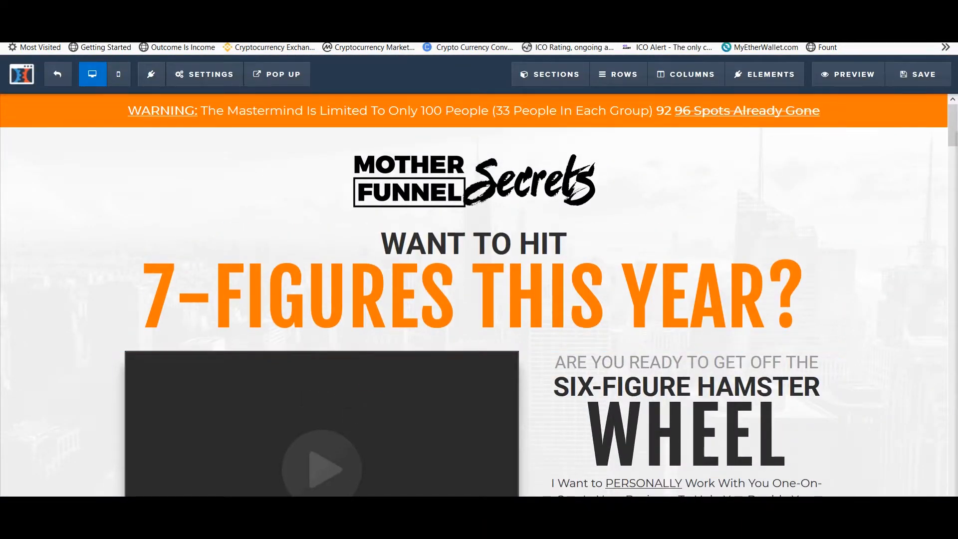
pyautogui.moveTo(954, 129)
pyautogui.mouseDown()
pyautogui.moveTo(954, 221)
pyautogui.moveTo(955, 114)
pyautogui.mouseUp()
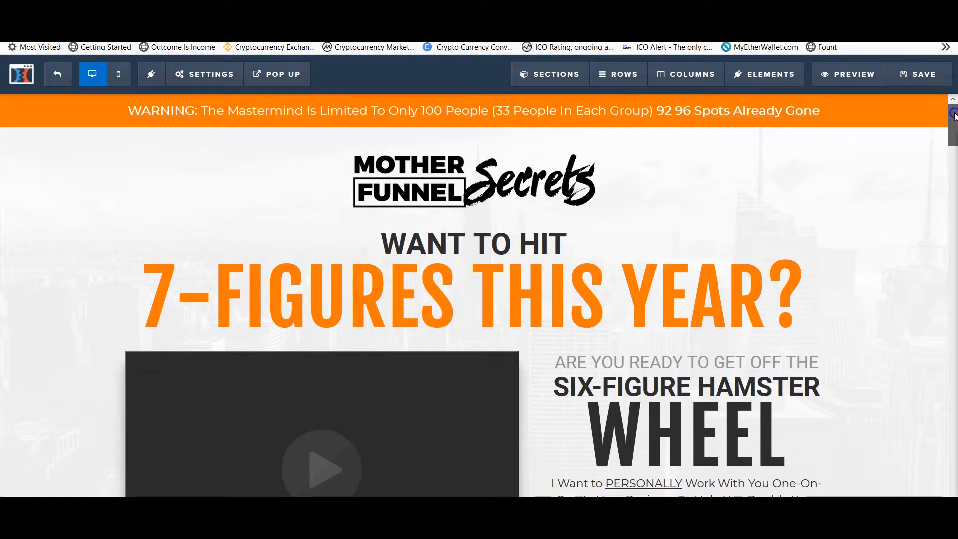
pyautogui.moveTo(770, 119)
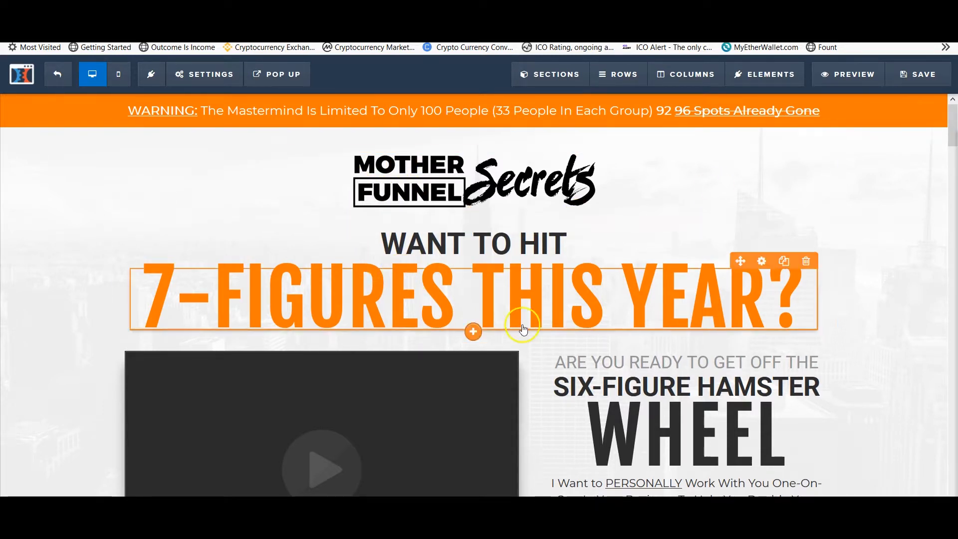
# Delete the word YEAR from the orange 7-Figures headline and retype it as YEAR.
pyautogui.doubleClick(671, 306)
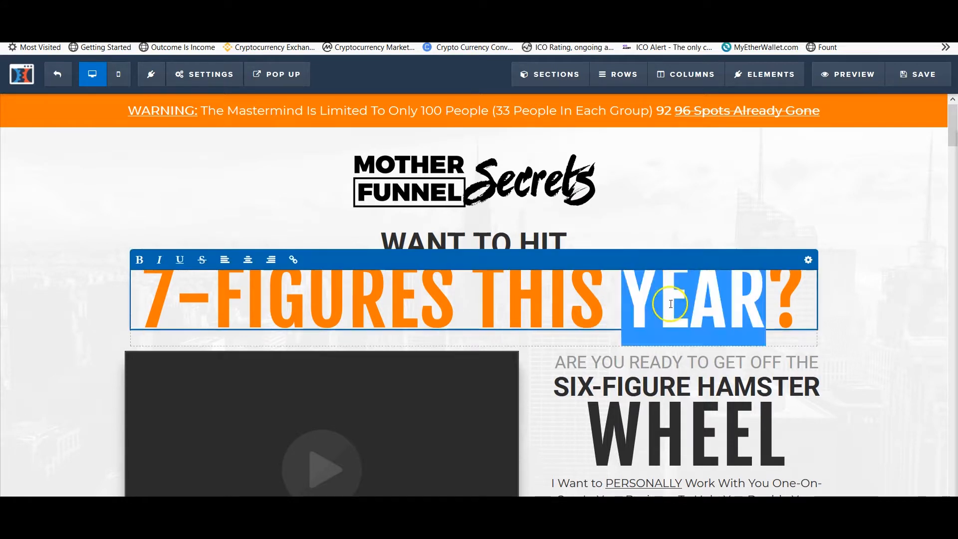
pyautogui.press('BackSpace')
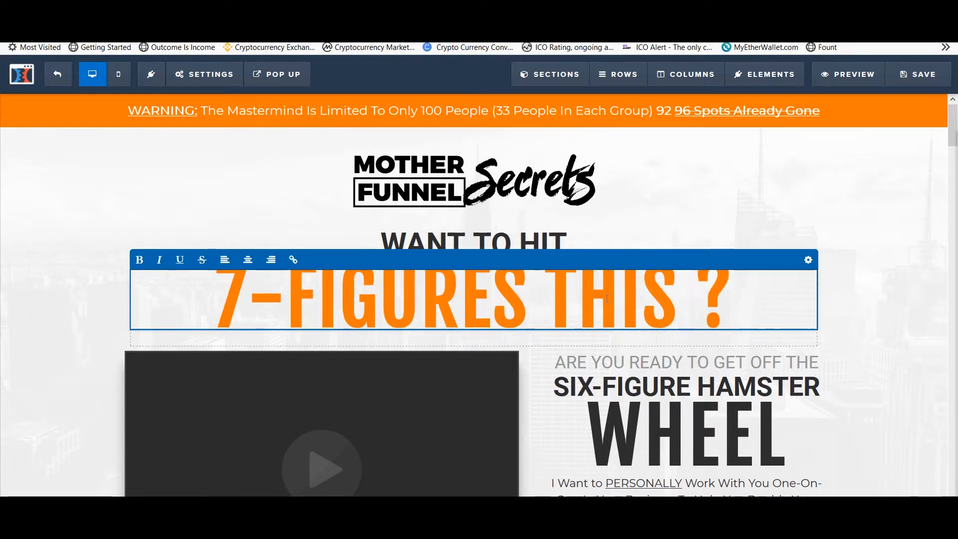
pyautogui.write('Ye')
pyautogui.press('BackSpace')
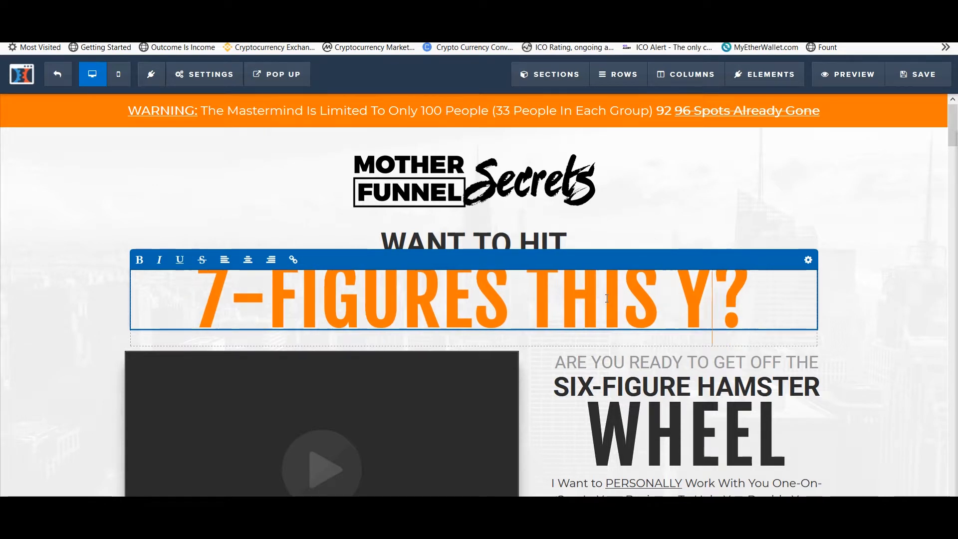
pyautogui.write('EAR')
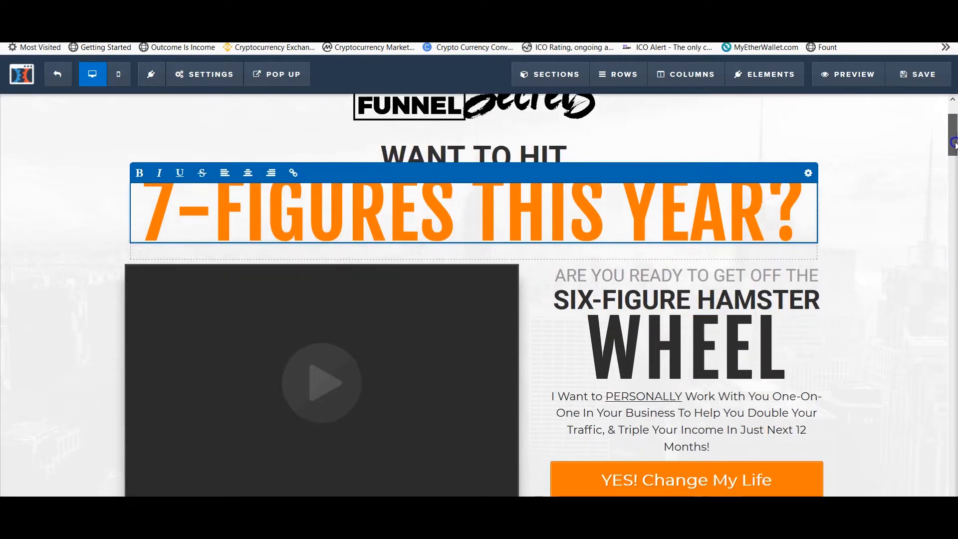
pyautogui.scroll(-5, 921, 194)
pyautogui.click(921, 194)
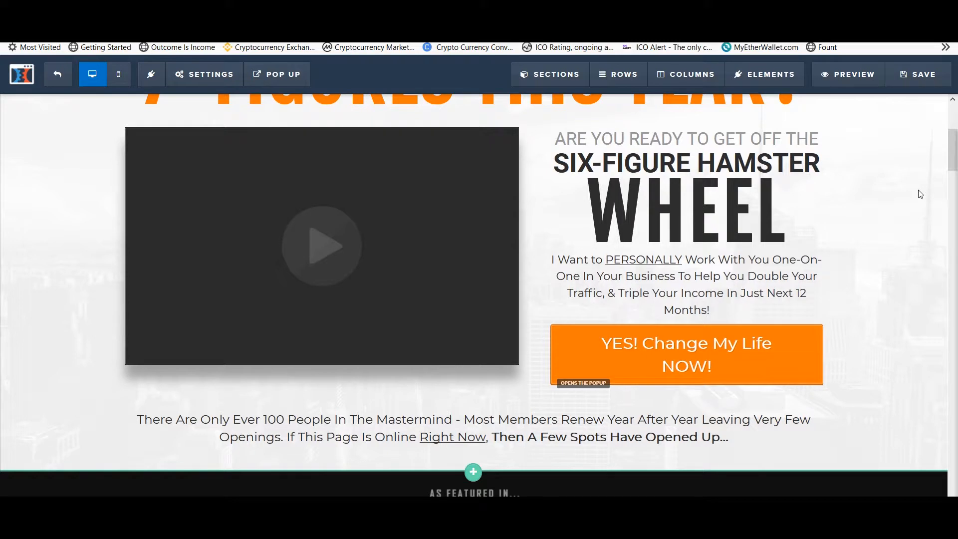
# Open the settings of the orange call-to-action button beside the video and replace its text with "Yes".
pyautogui.moveTo(951, 173); pyautogui.dragTo(954, 138)
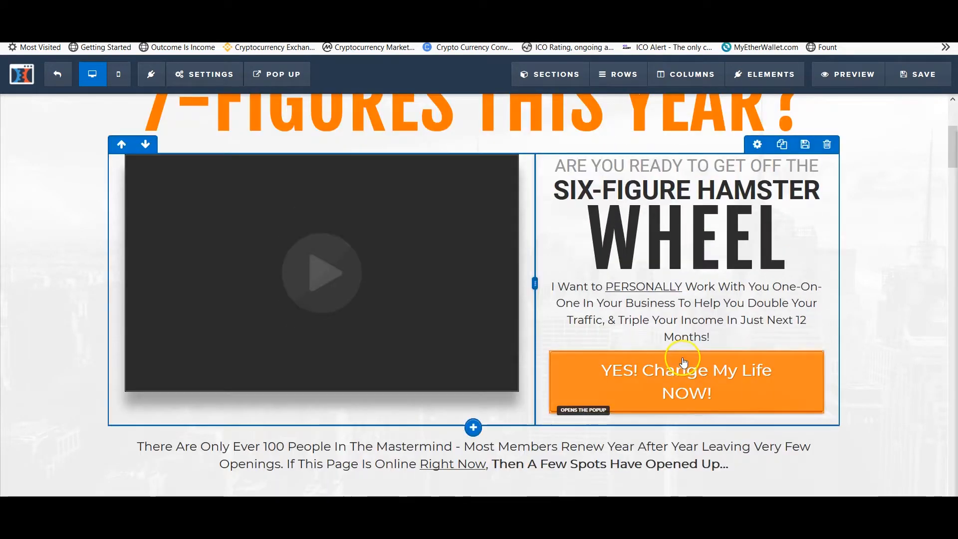
pyautogui.click(711, 378)
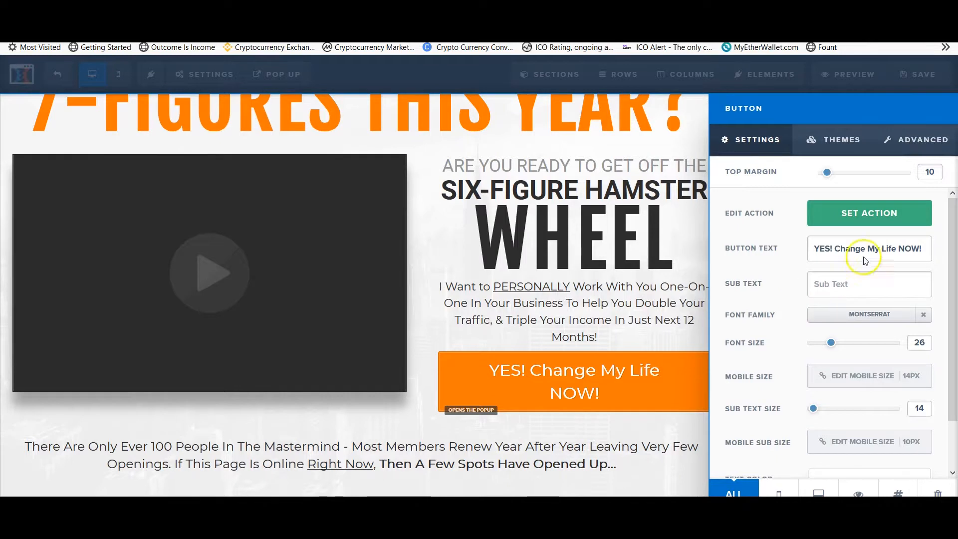
pyautogui.tripleClick(848, 251)
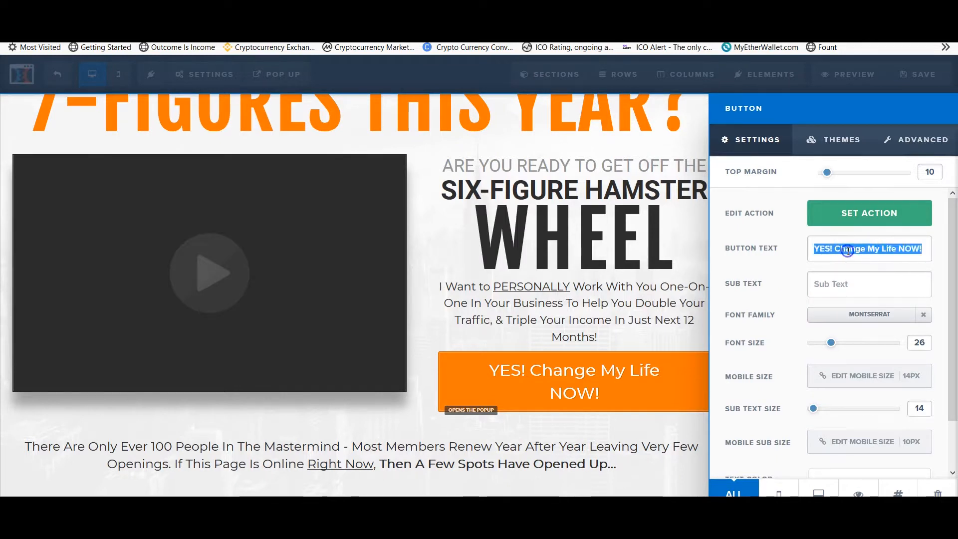
pyautogui.tripleClick(849, 251)
pyautogui.write('yES')
pyautogui.press('BackSpace')
pyautogui.press('BackSpace')
pyautogui.press('BackSpace')
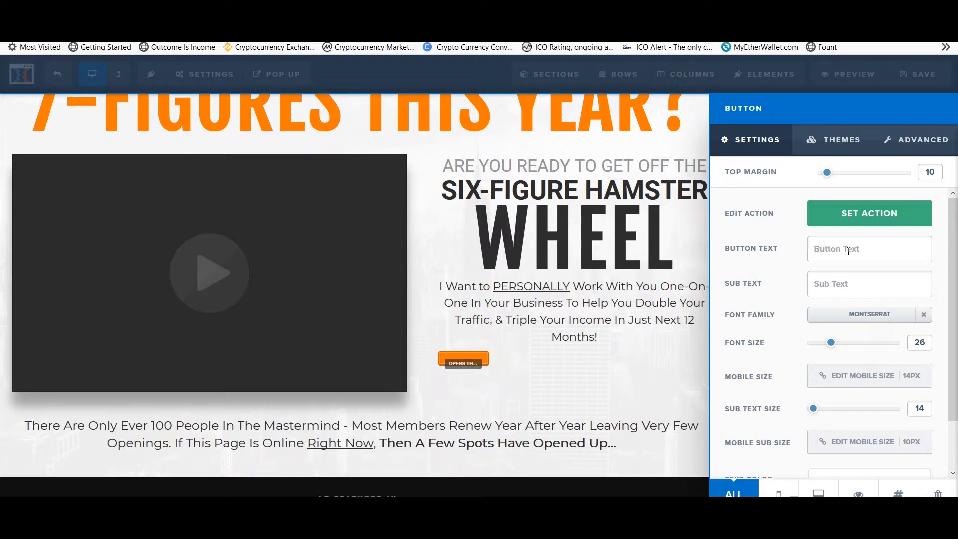
pyautogui.write('Tes')
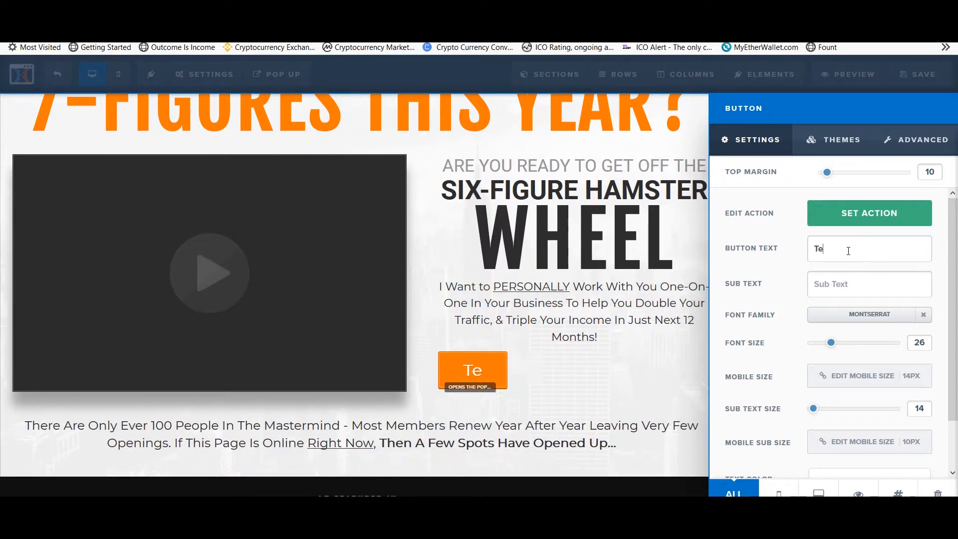
pyautogui.press('BackSpace')
pyautogui.press('BackSpace')
pyautogui.write('Yes')
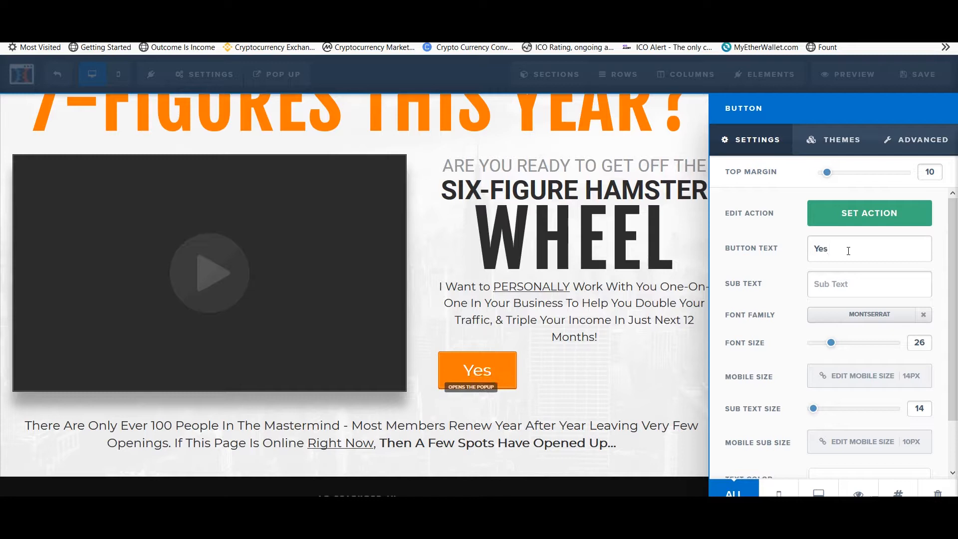
# Complete the text of the orange call-to-action button beside the video so it reads "Yes! Sign Me Up!".
pyautogui.write('! Sign')
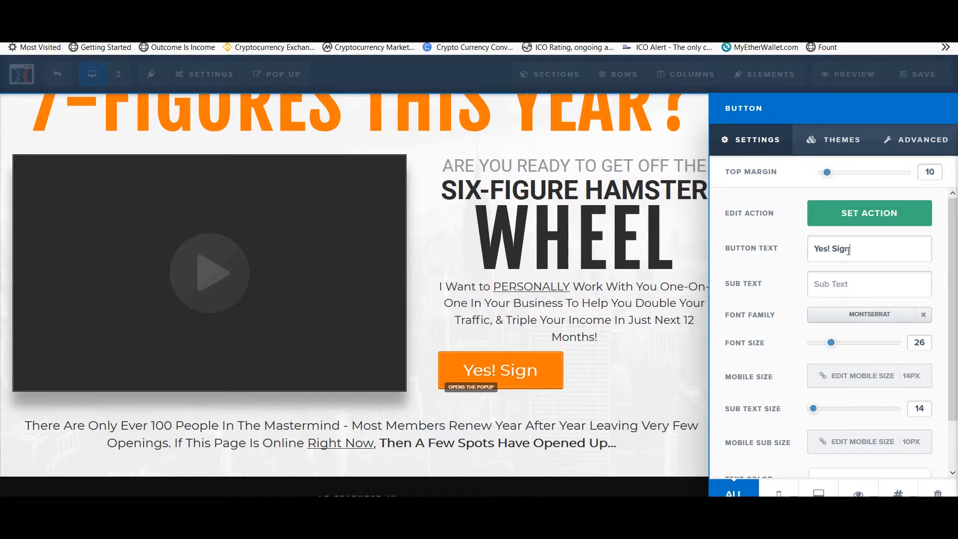
pyautogui.write(' Me')
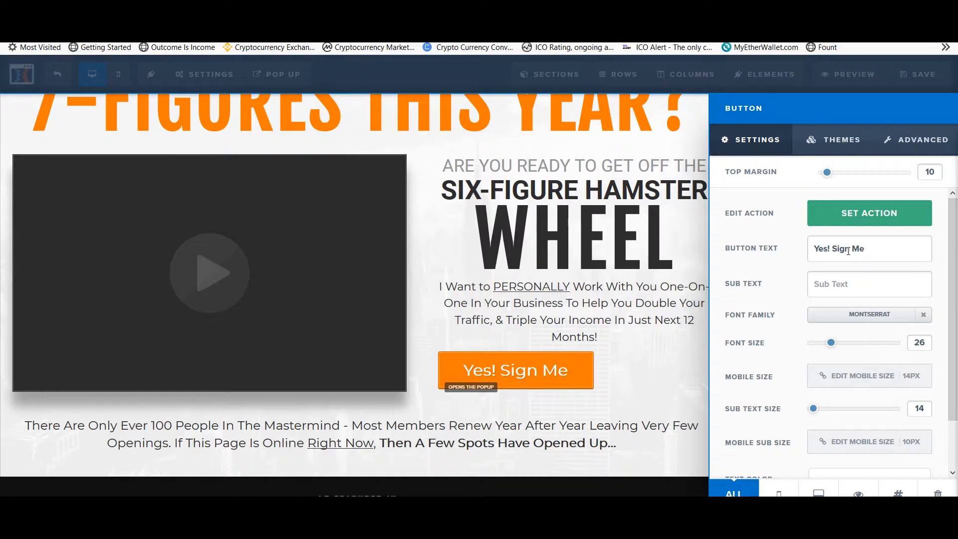
pyautogui.write(' Up')
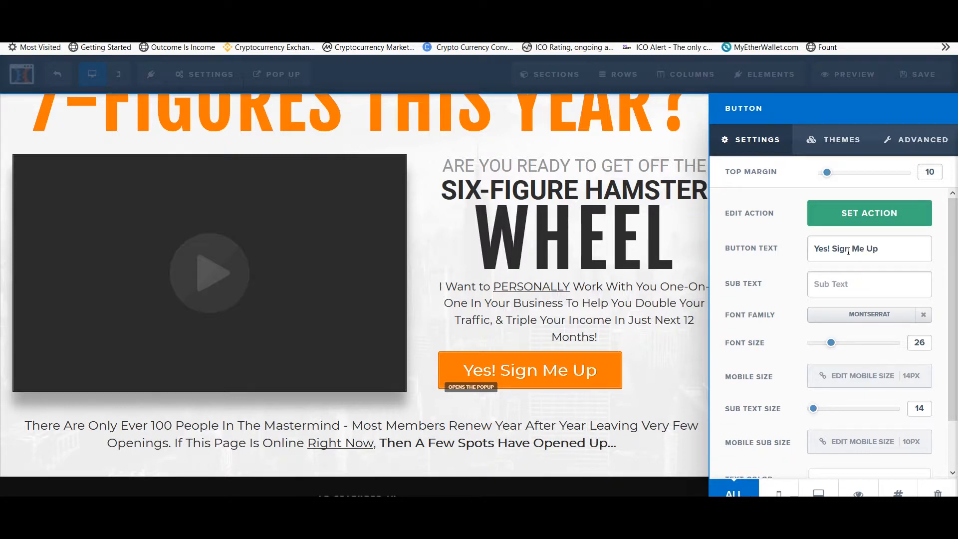
pyautogui.write('!')
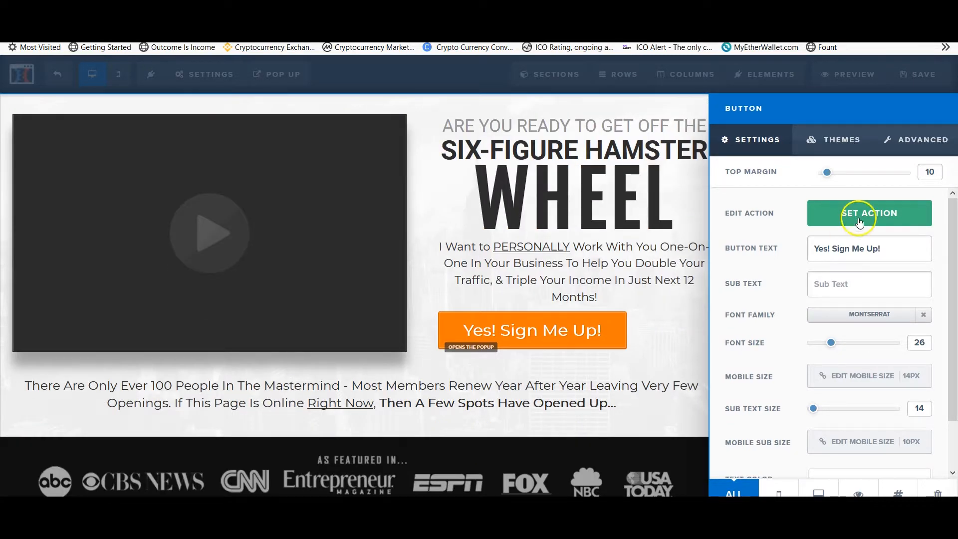
# Set the orange button's action to Go To Next Step In Funnel and close its settings.
pyautogui.click(859, 221)
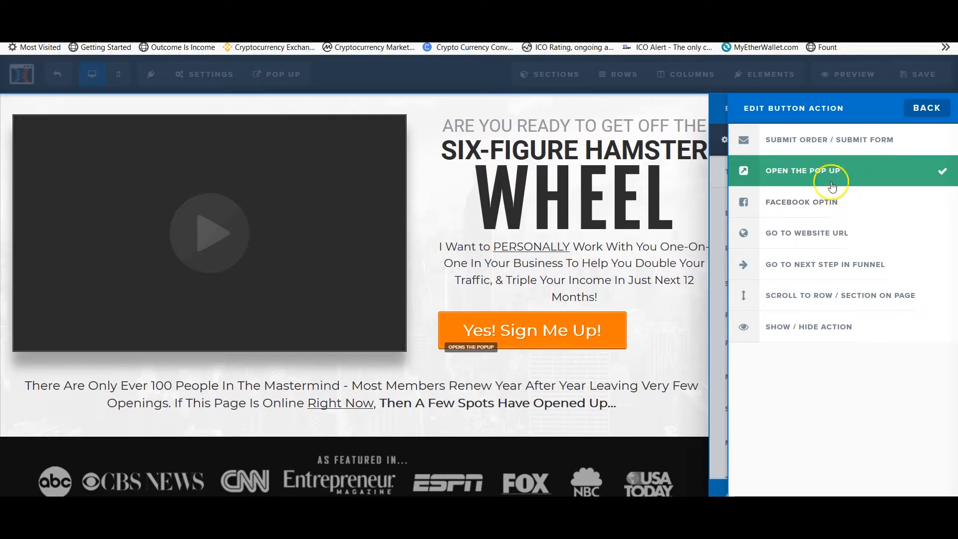
pyautogui.click(847, 265)
pyautogui.click(927, 108)
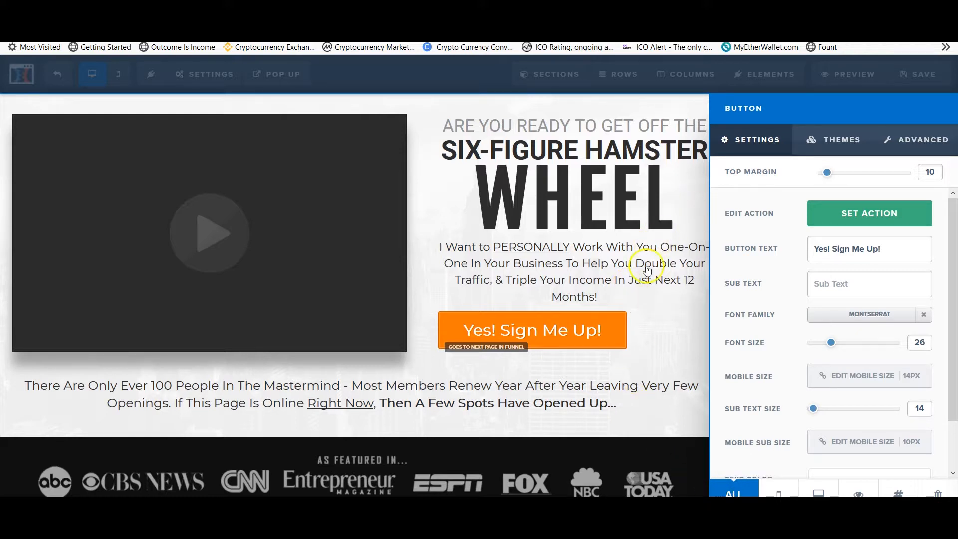
pyautogui.click(663, 344)
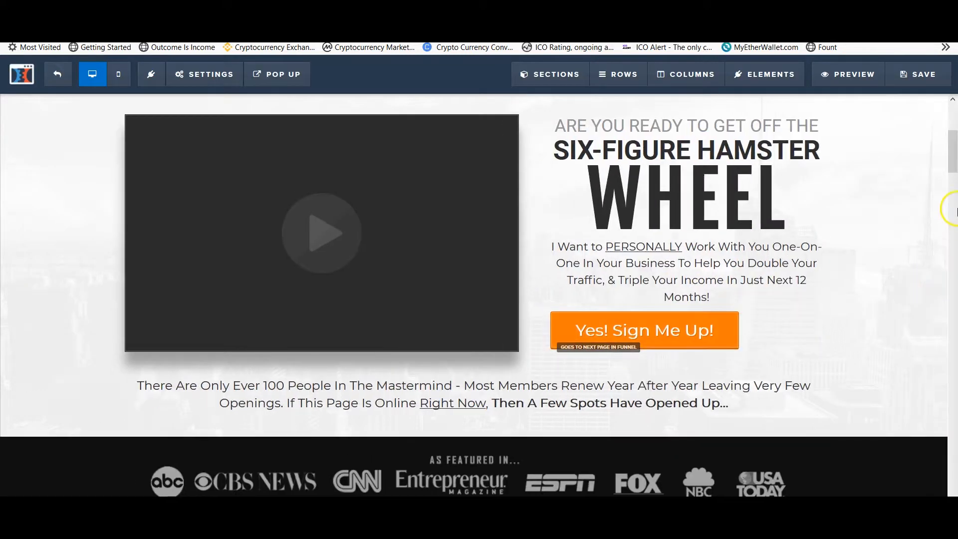
# Try adding a Text Area element below the signature in the Read This Before section and delete it again.
pyautogui.moveTo(954, 164); pyautogui.dragTo(954, 201)
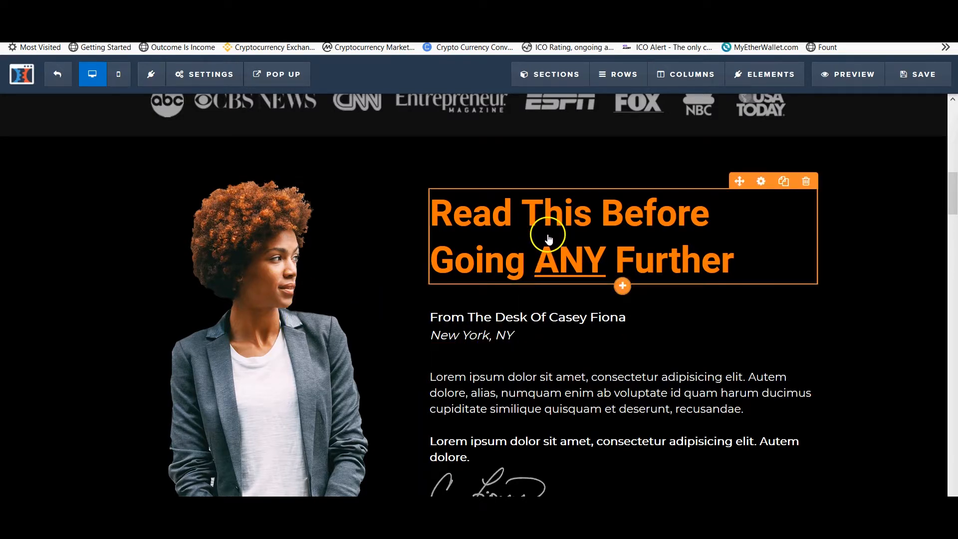
pyautogui.click(638, 256)
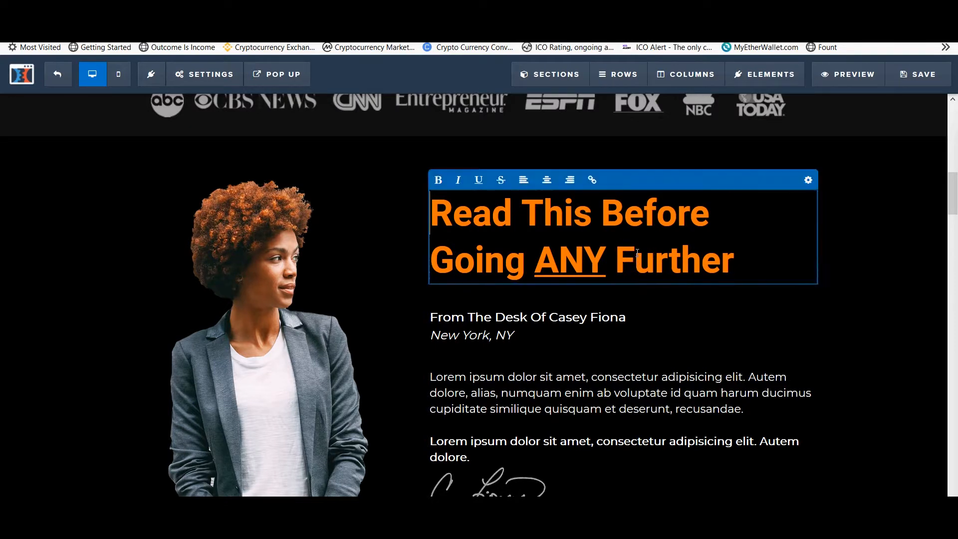
pyautogui.scroll(-3, 649, 308)
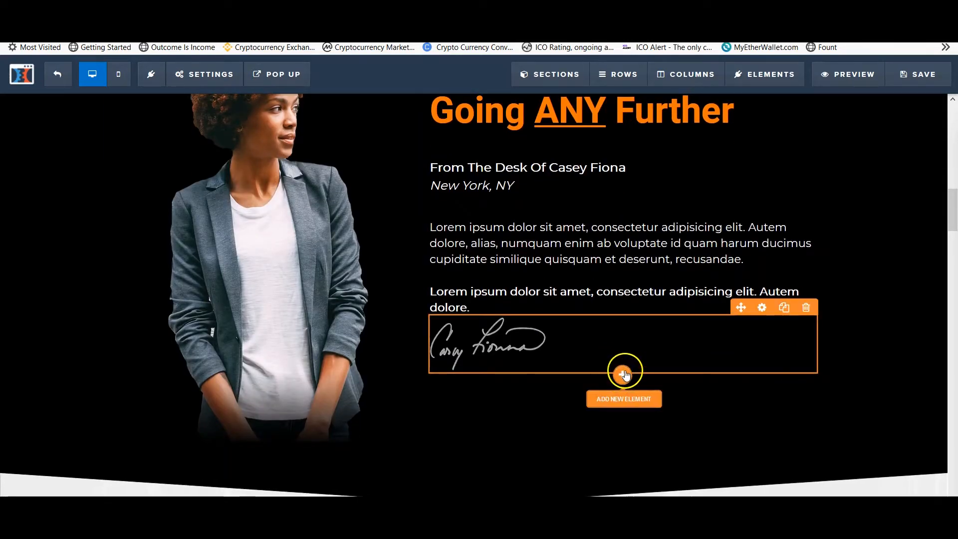
pyautogui.click(623, 375)
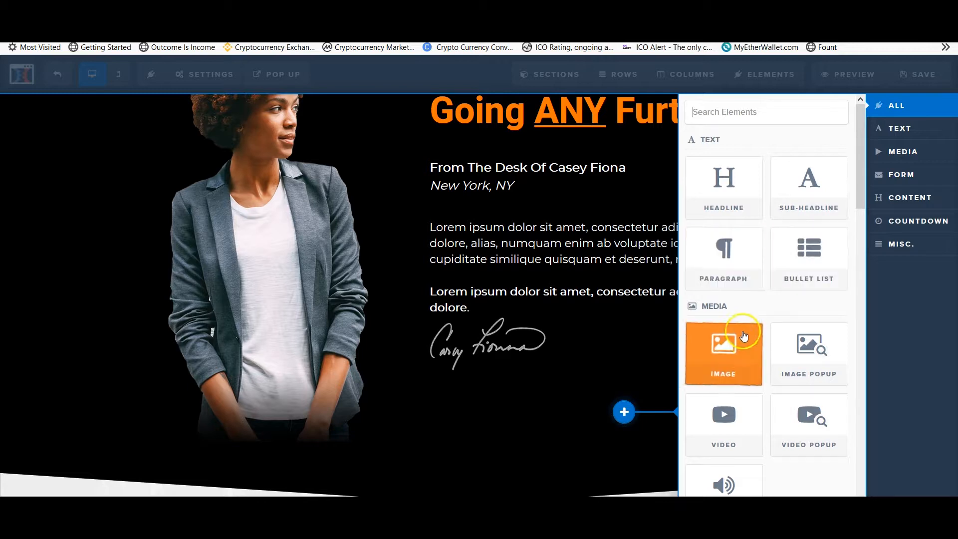
pyautogui.moveTo(864, 196); pyautogui.dragTo(868, 269)
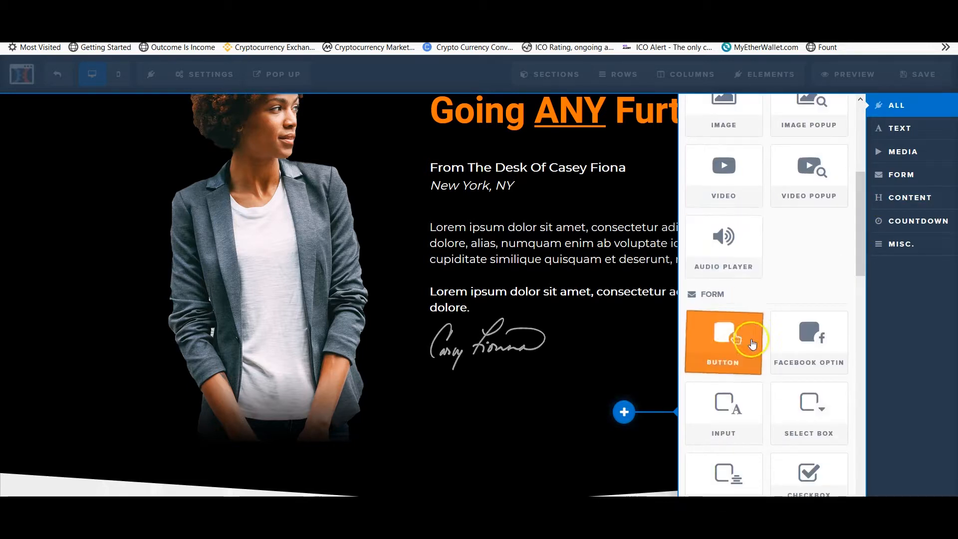
pyautogui.scroll(-3, 864, 257)
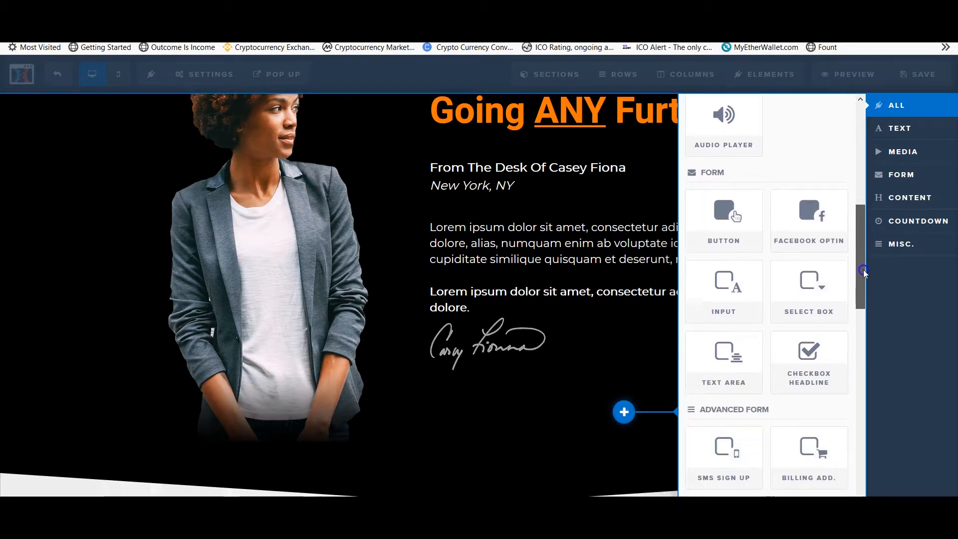
pyautogui.click(605, 358)
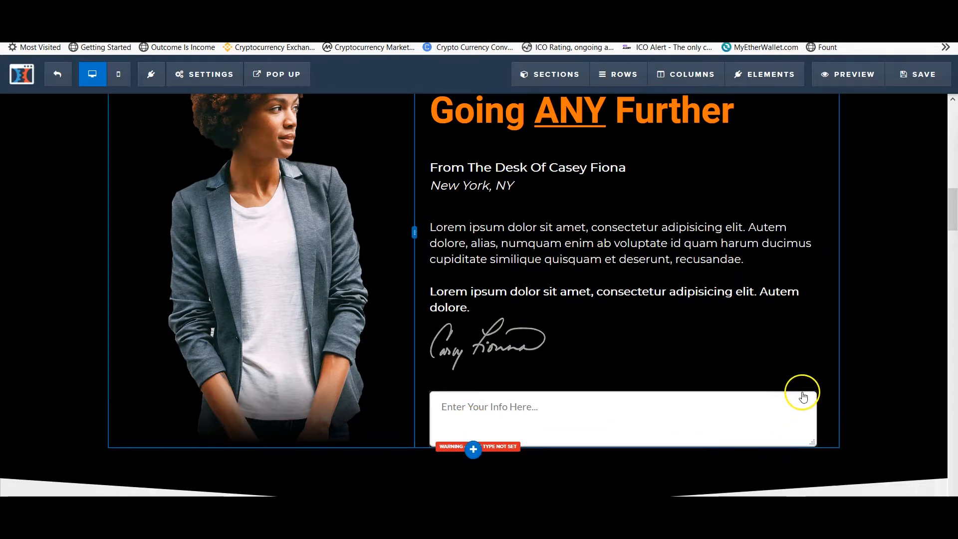
pyautogui.click(806, 383)
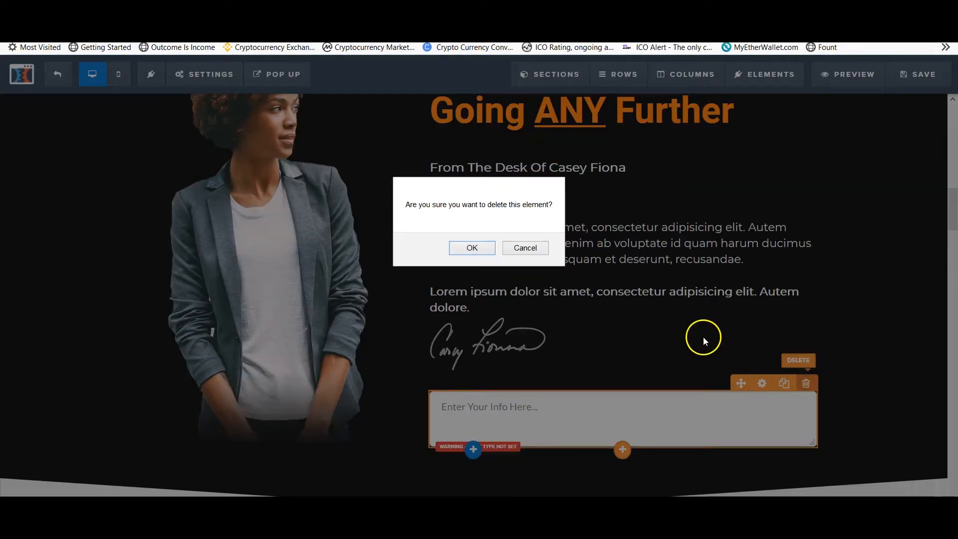
pyautogui.click(471, 248)
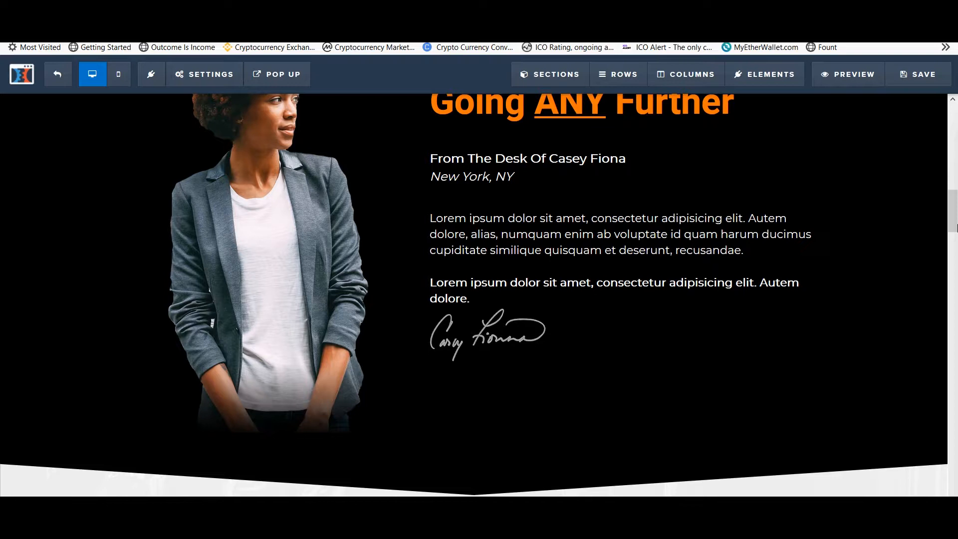
# Open the settings of the video element and examine its video type choices, YouTube URL, playback and size options.
pyautogui.moveTo(956, 216); pyautogui.dragTo(955, 111)
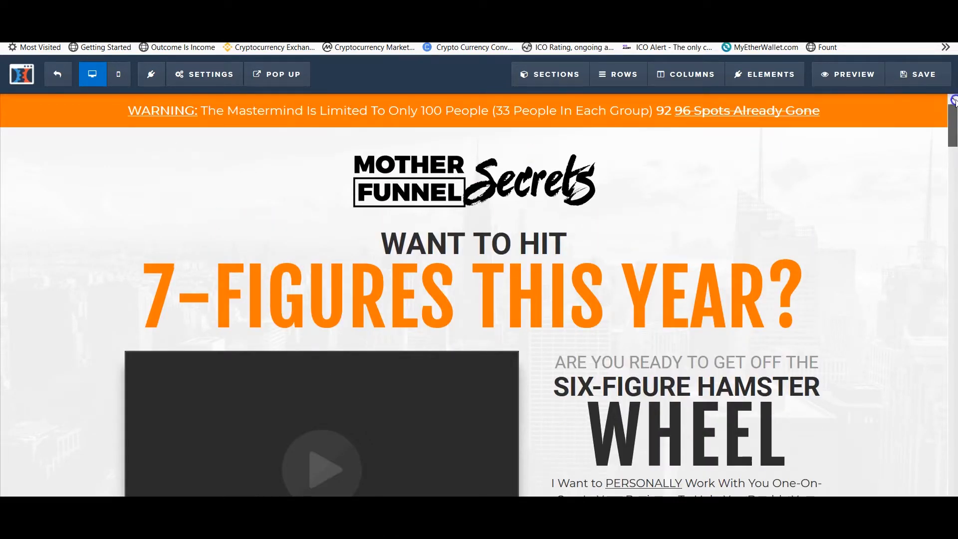
pyautogui.scroll(-4, 439, 220)
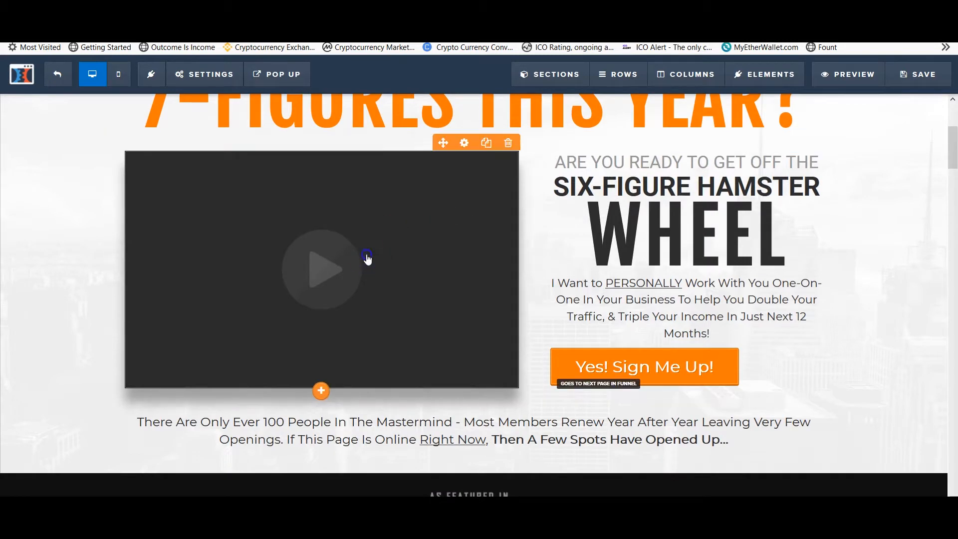
pyautogui.click(368, 259)
pyautogui.click(921, 215)
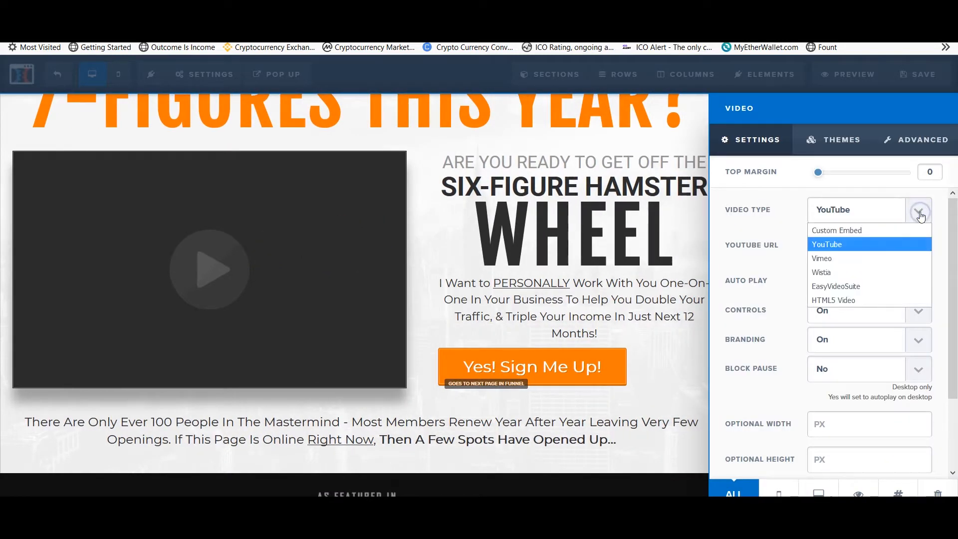
pyautogui.click(844, 229)
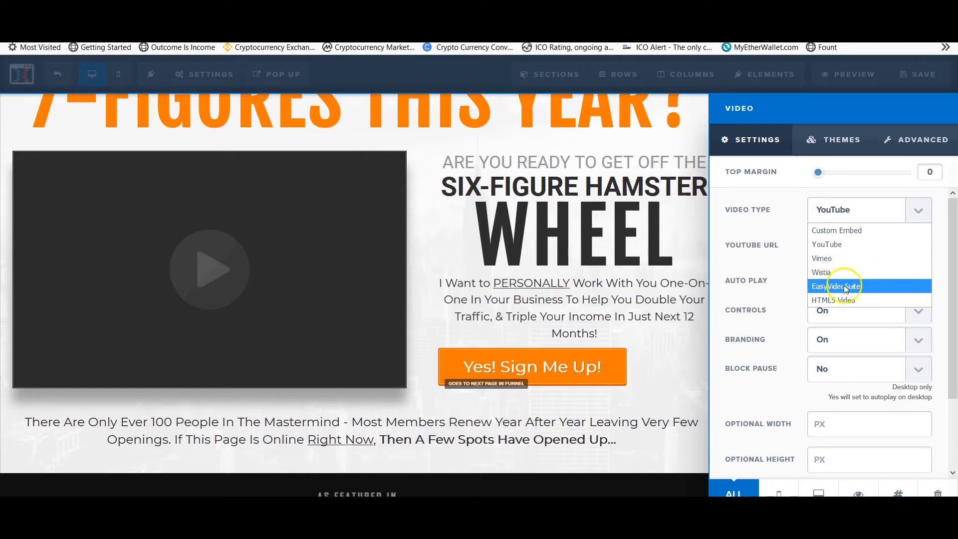
pyautogui.click(781, 246)
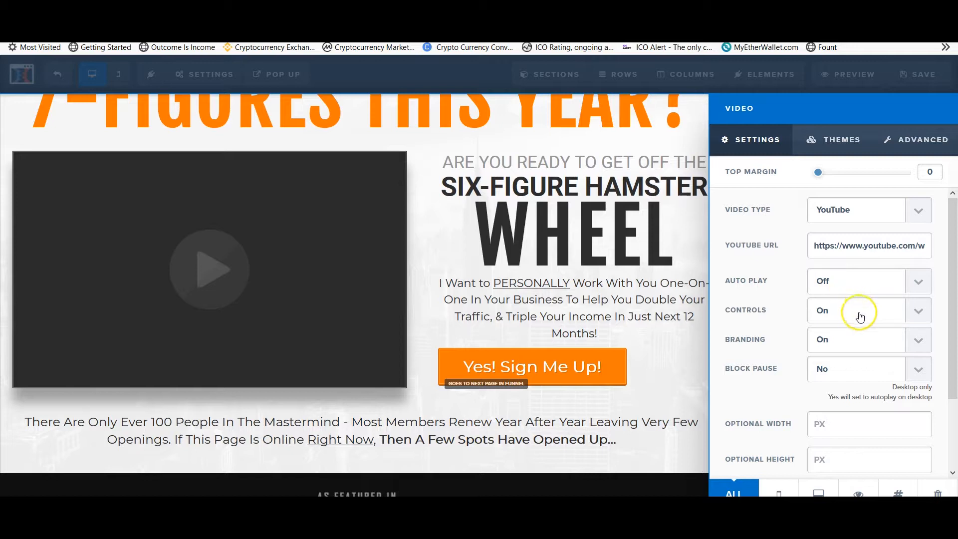
pyautogui.click(916, 314)
pyautogui.click(918, 314)
pyautogui.moveTo(954, 231); pyautogui.dragTo(955, 306)
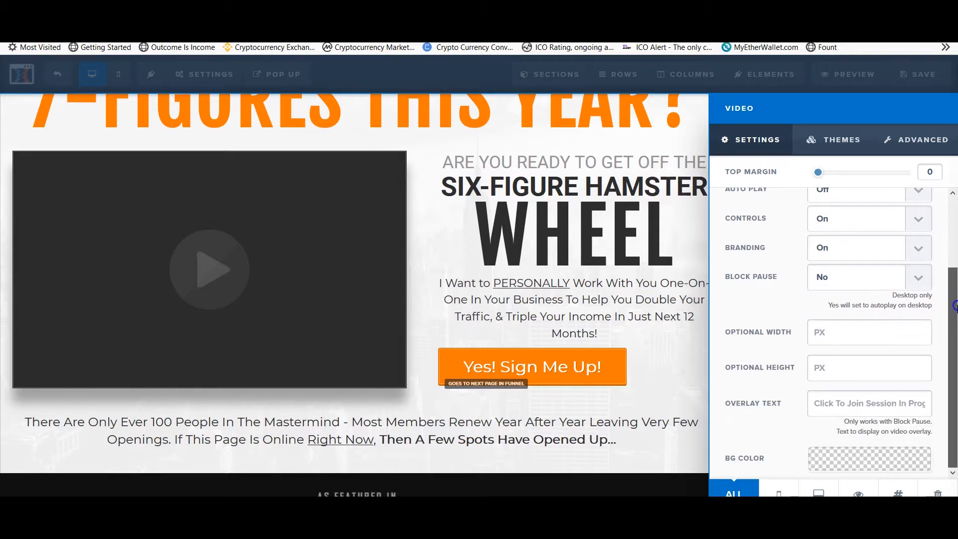
pyautogui.moveTo(955, 357); pyautogui.dragTo(955, 216)
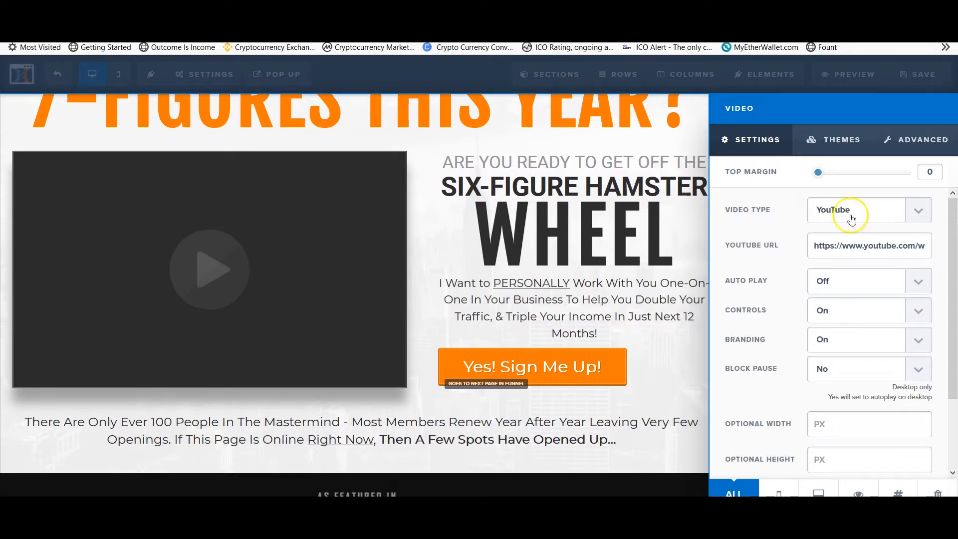
pyautogui.click(666, 368)
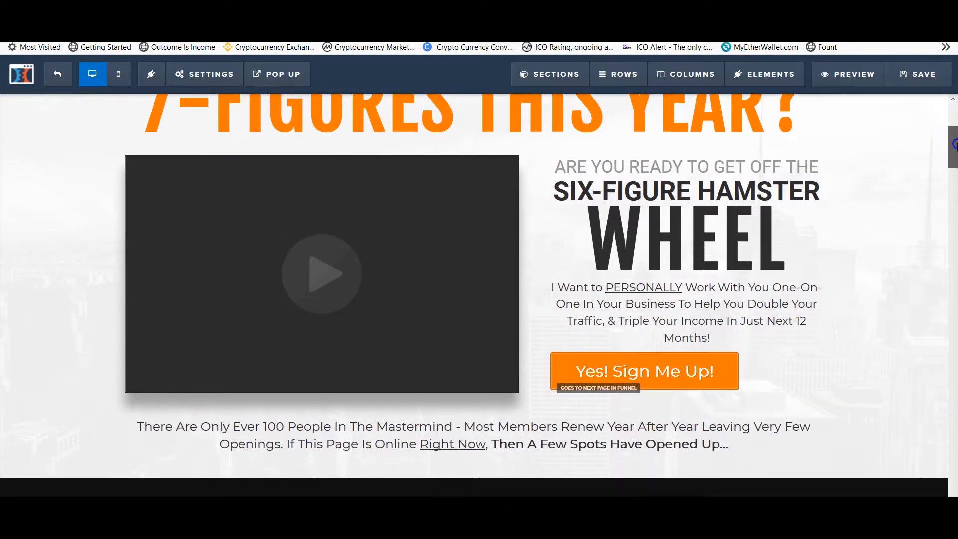
# Exit the Sales Page editor and return to the funnel steps, leaving the page without saving.
pyautogui.scroll(3, 955, 145)
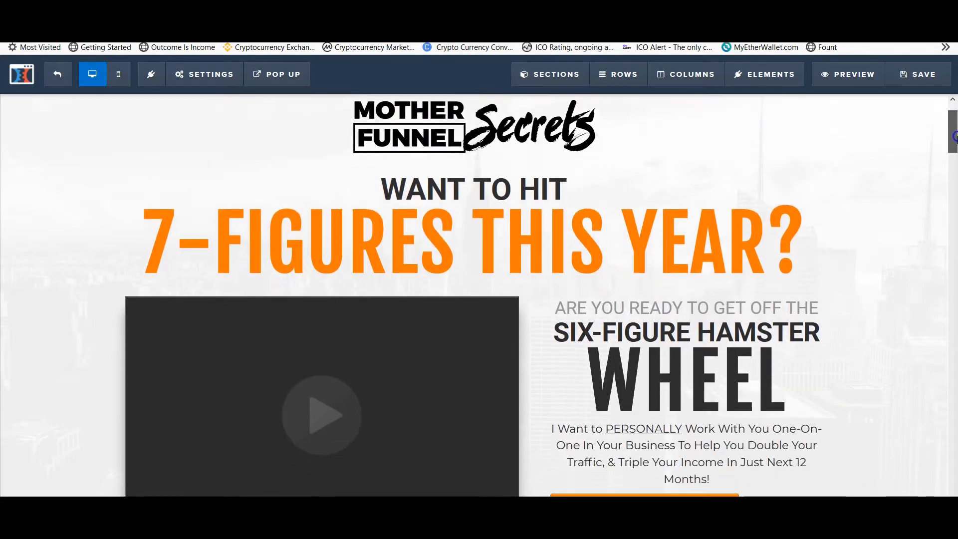
pyautogui.moveTo(955, 135); pyautogui.dragTo(954, 147)
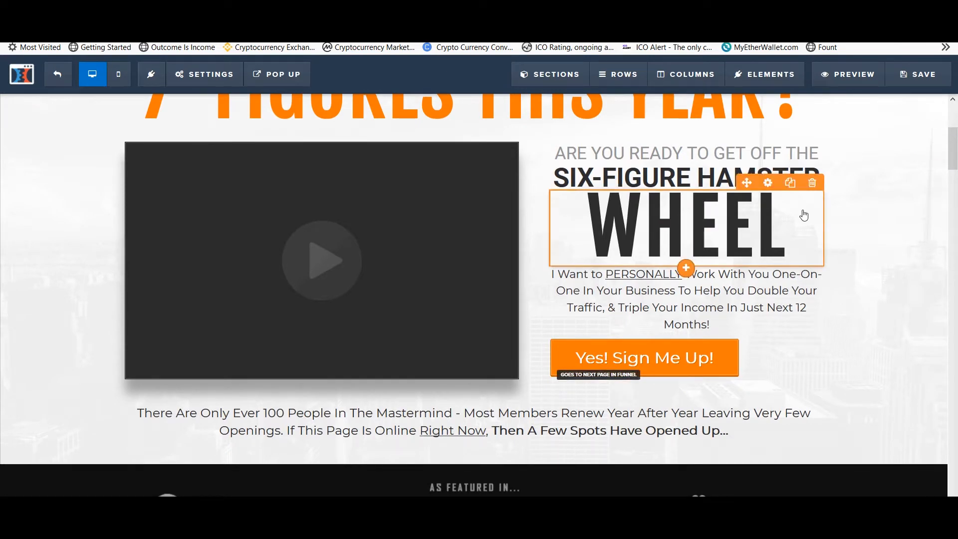
pyautogui.click(56, 74)
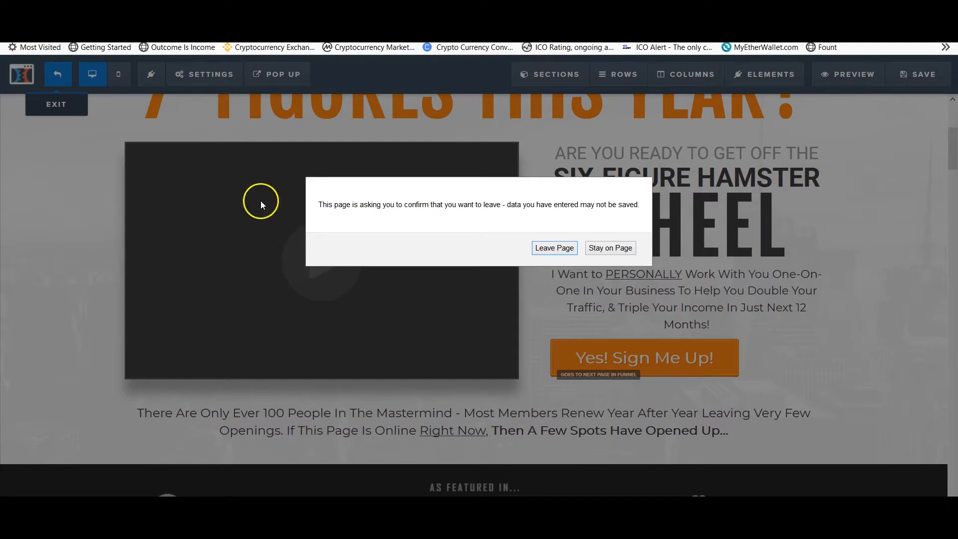
pyautogui.click(557, 250)
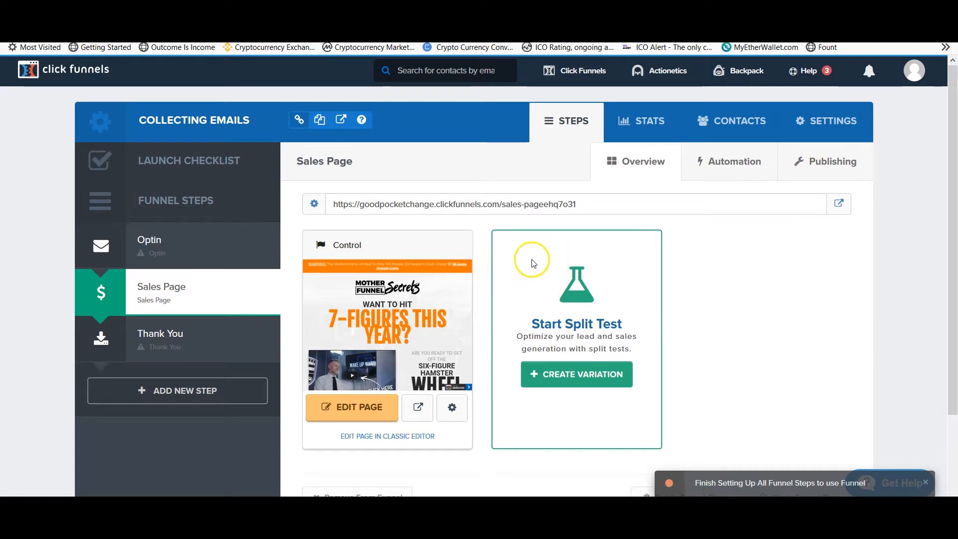
# Create a new funnel step named Checkout and move it between the Sales Page and Thank You steps.
pyautogui.click(188, 390)
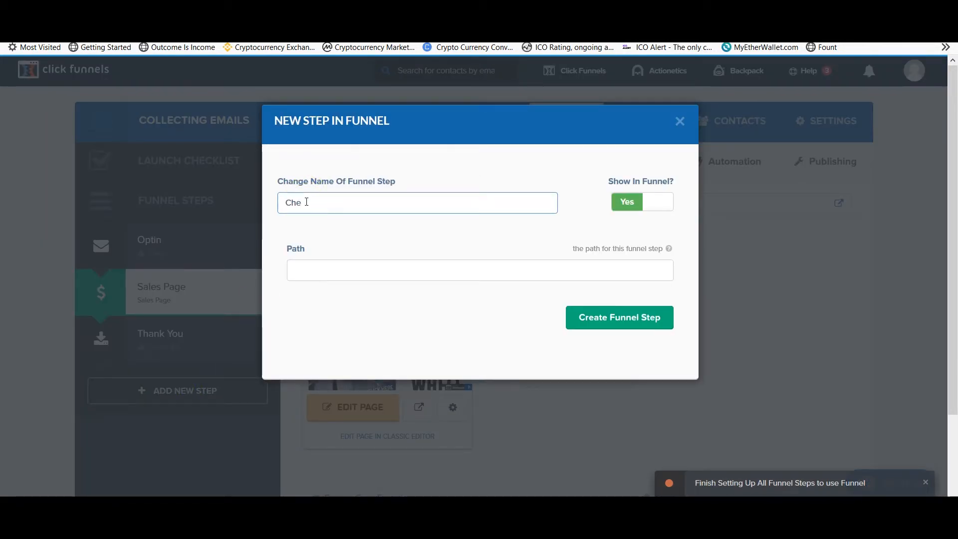
pyautogui.click(632, 323)
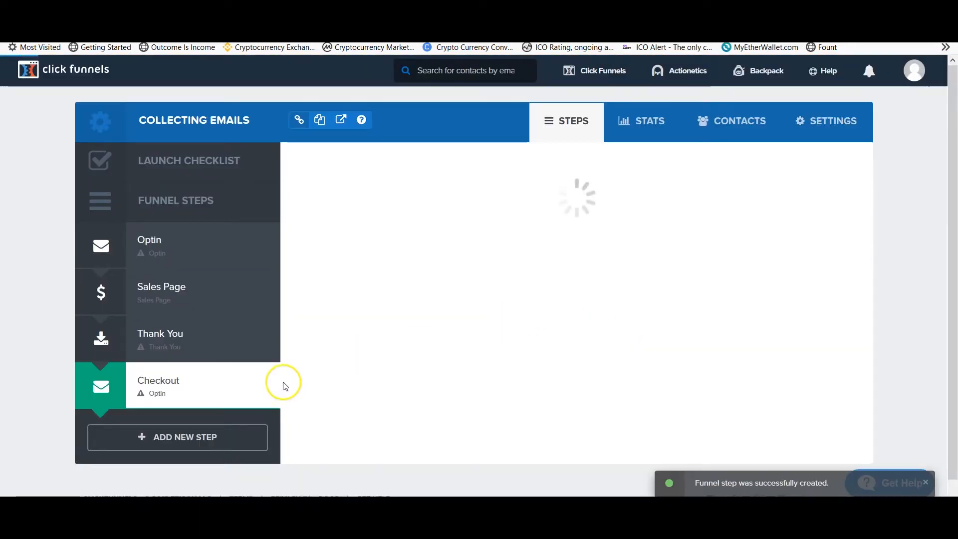
pyautogui.moveTo(160, 382); pyautogui.dragTo(181, 353)
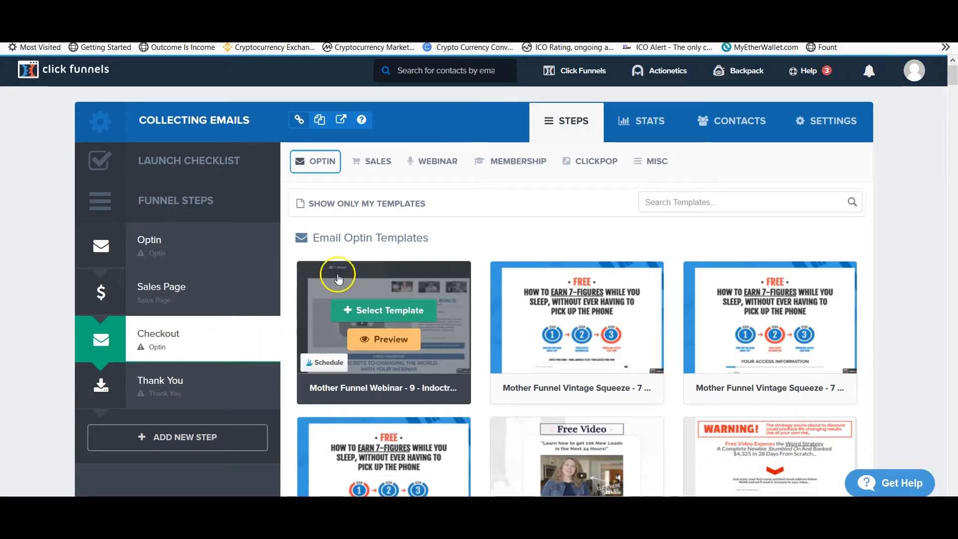
# Show the Order Form templates from the Sales category for the Checkout step and look through them.
pyautogui.click(372, 161)
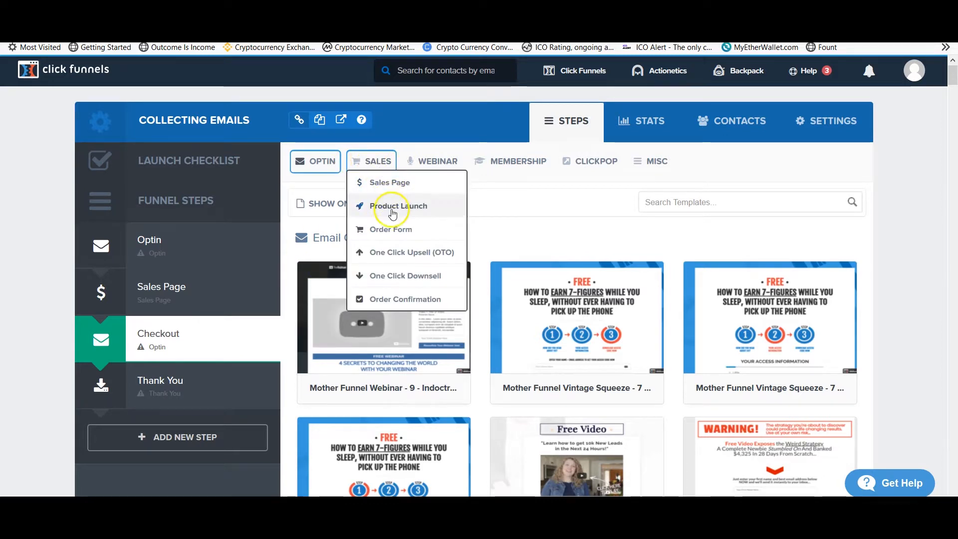
pyautogui.click(393, 234)
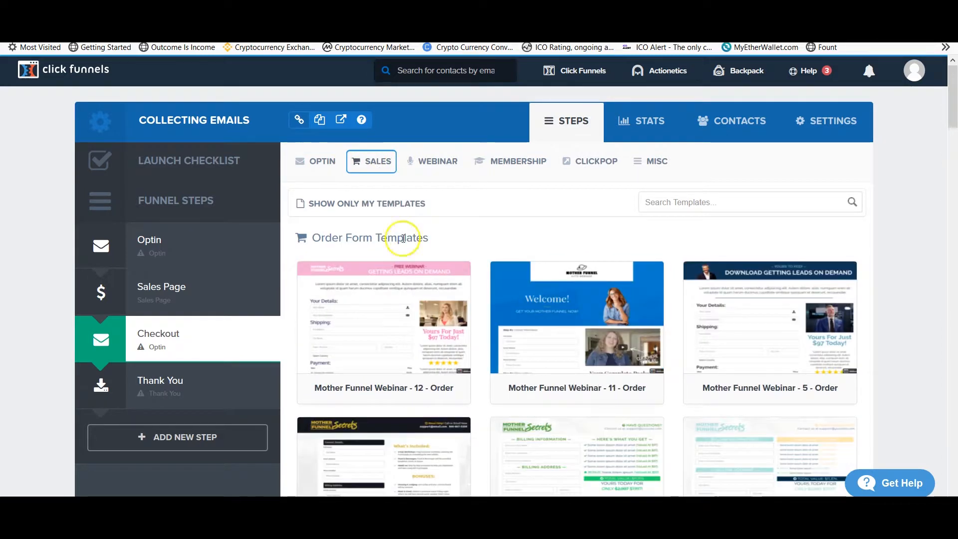
pyautogui.moveTo(956, 115); pyautogui.dragTo(956, 124)
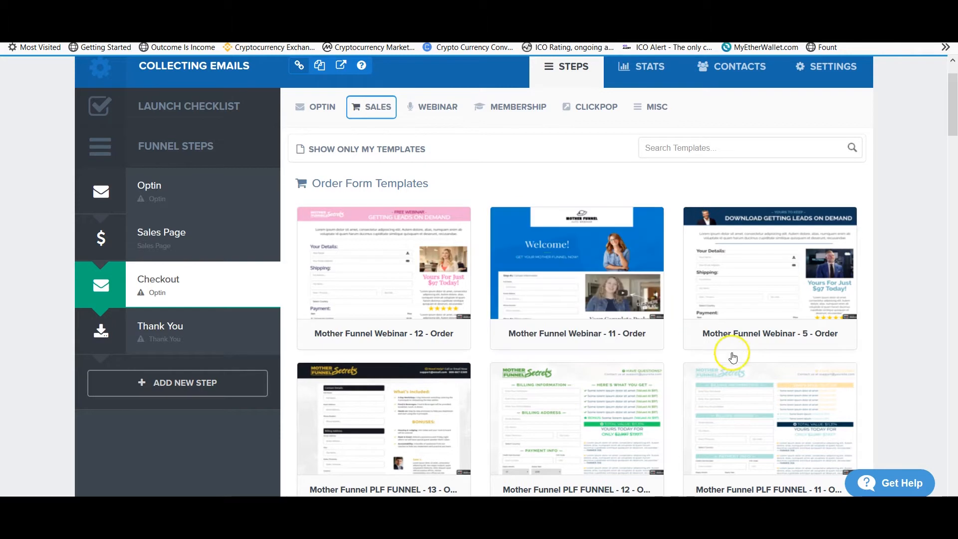
pyautogui.moveTo(951, 98); pyautogui.dragTo(951, 96)
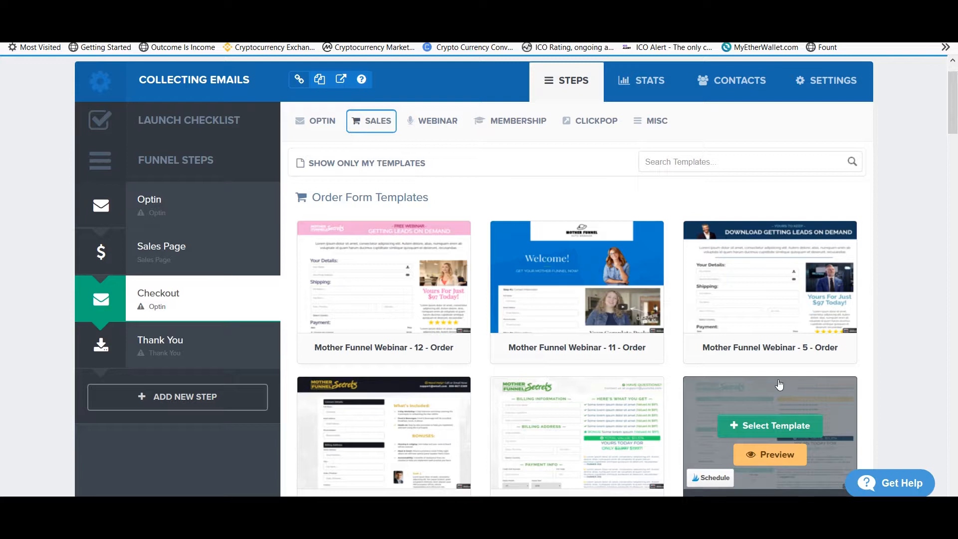
# Apply the Mother Funnel Webinar - 9 template to the Optin step and view the page's split test creation choices.
pyautogui.click(209, 213)
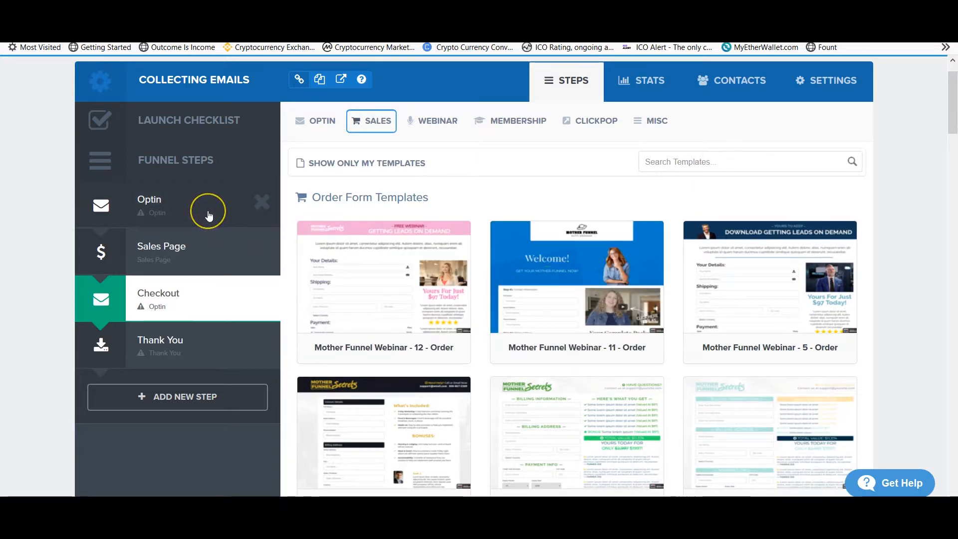
pyautogui.click(158, 208)
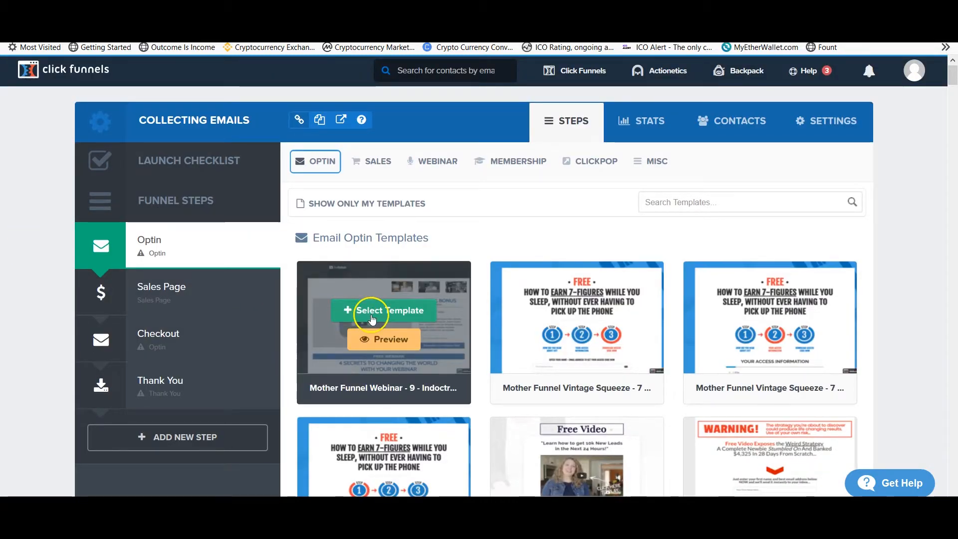
pyautogui.click(371, 314)
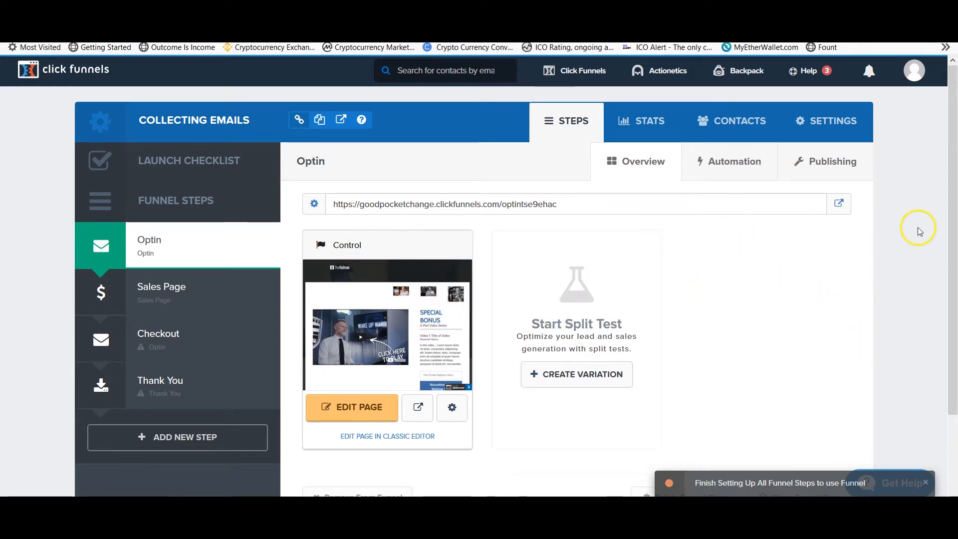
pyautogui.click(575, 379)
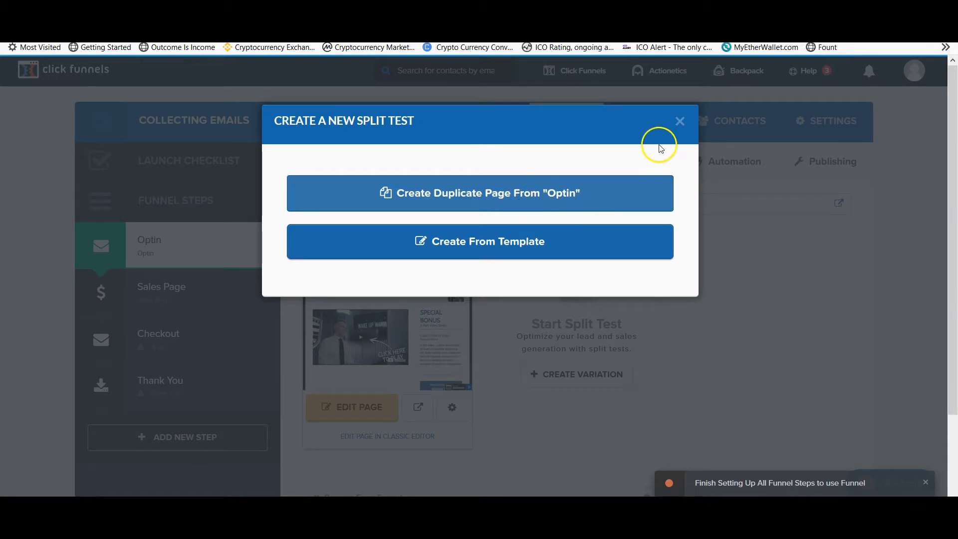
pyautogui.click(680, 122)
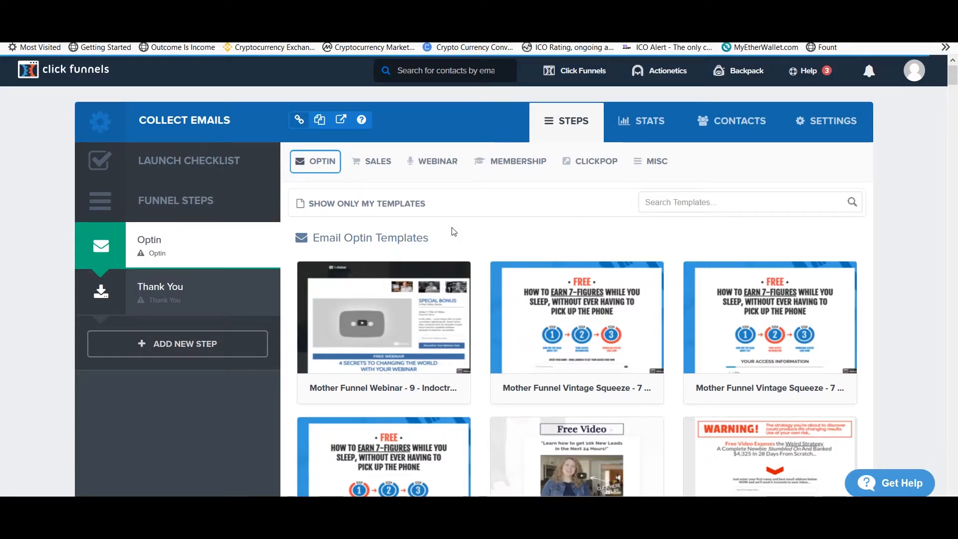
# Show the Member Access templates for the Optin step of the Collect Emails funnel and look through them.
pyautogui.click(508, 160)
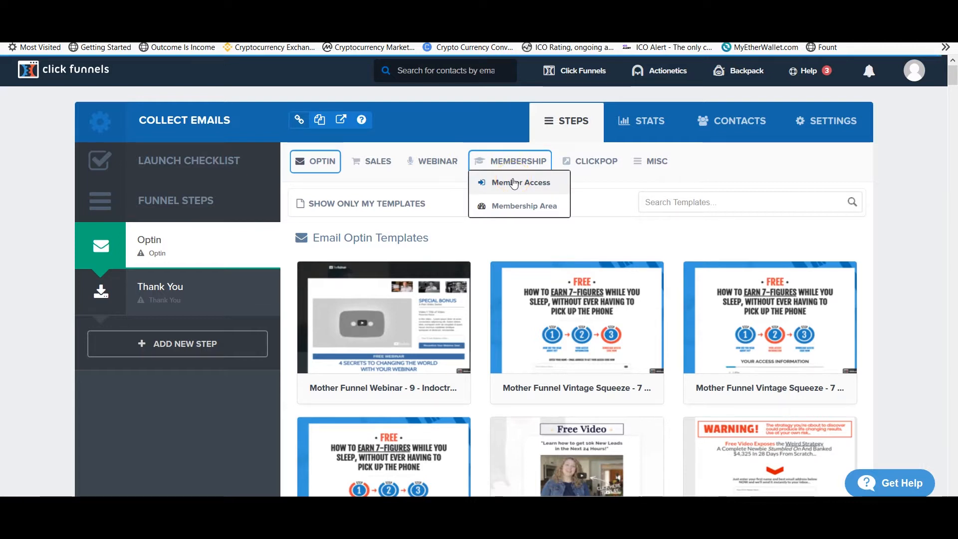
pyautogui.click(514, 183)
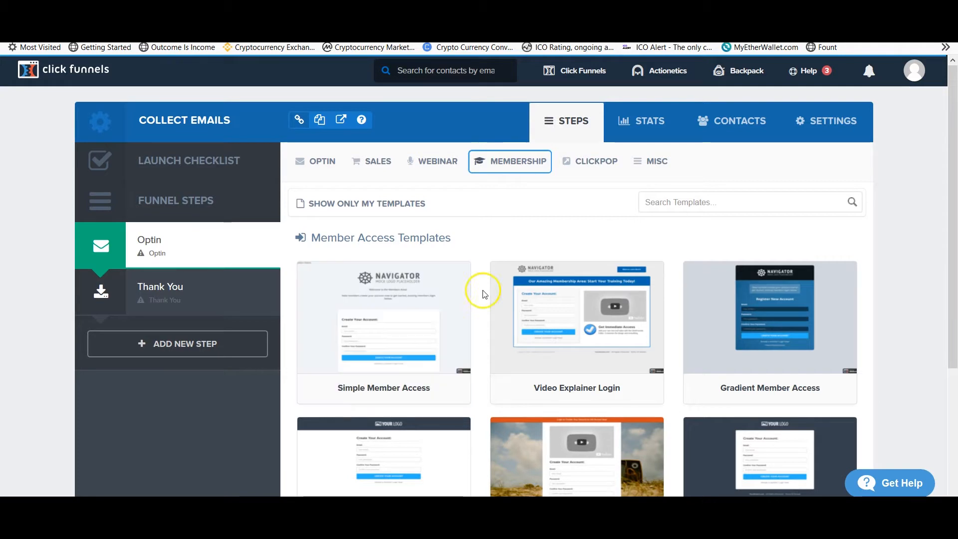
pyautogui.moveTo(954, 210); pyautogui.dragTo(944, 178)
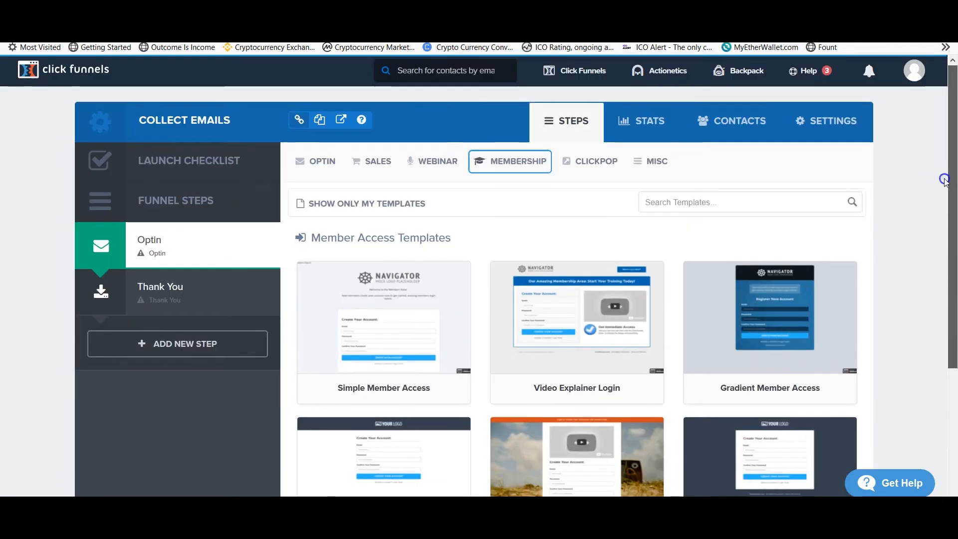
# Apply the Grey Membership Area template to the Optin step and look over the resulting membership area overview.
pyautogui.click(488, 165)
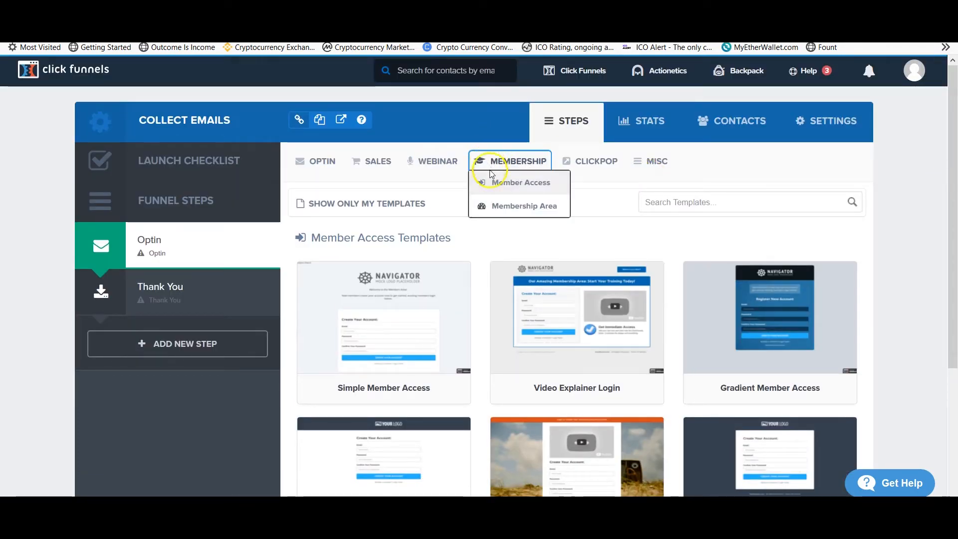
pyautogui.click(500, 206)
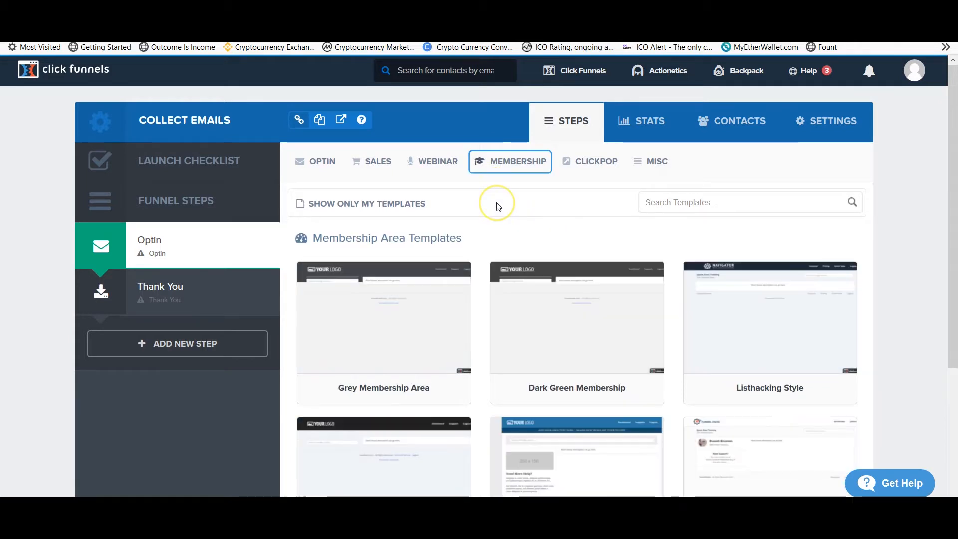
pyautogui.click(386, 318)
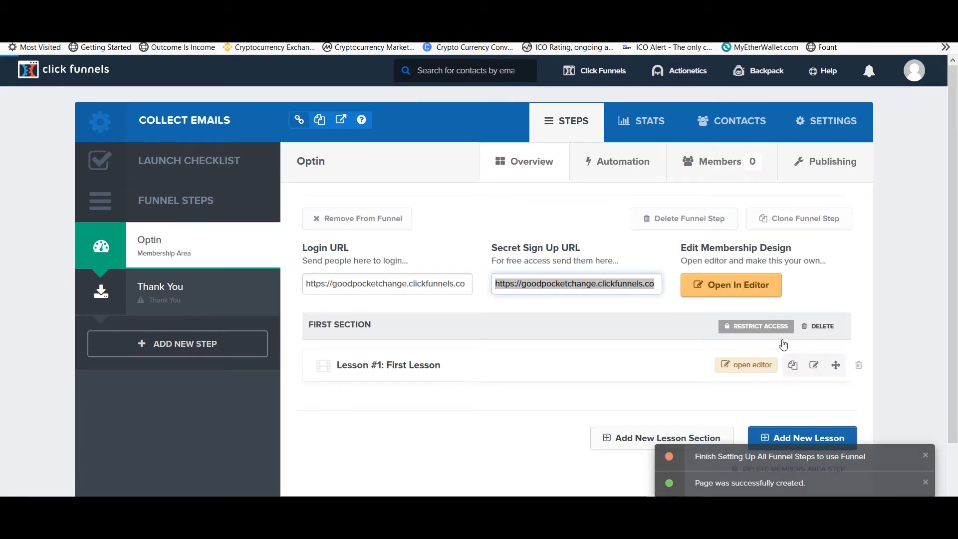
pyautogui.moveTo(954, 140); pyautogui.dragTo(955, 173)
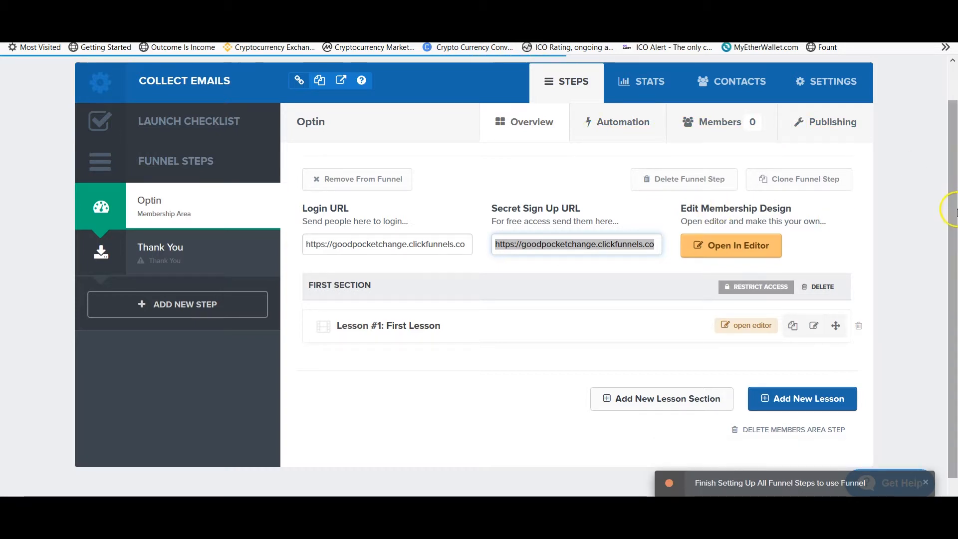
pyautogui.scroll(-1, 947, 203)
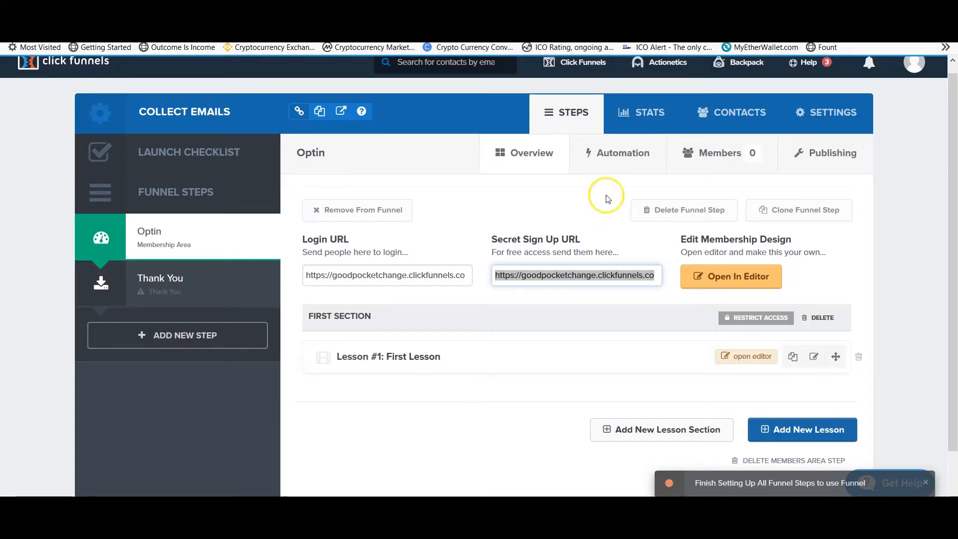
# Open the account's API integrations, start adding a new integration and look through the available services.
pyautogui.moveTo(908, 70)
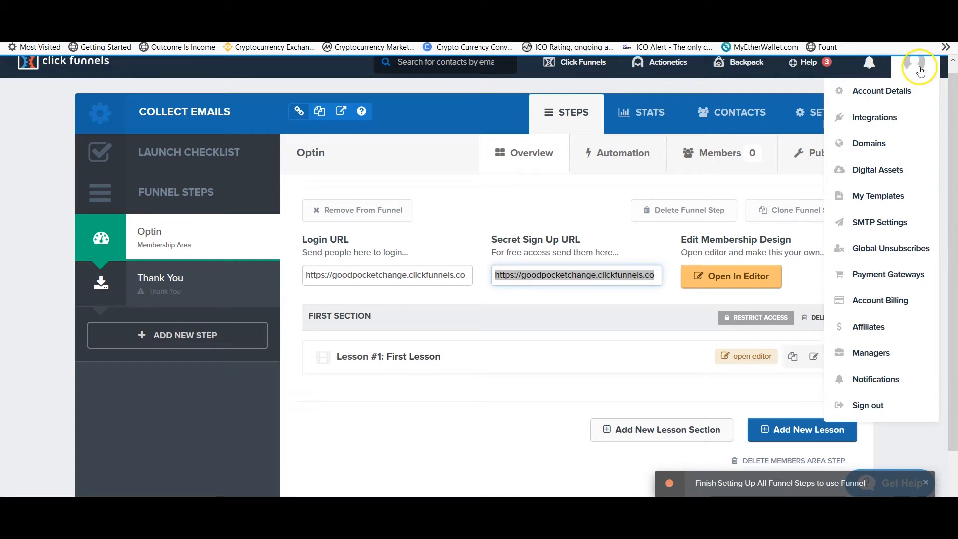
pyautogui.click(889, 120)
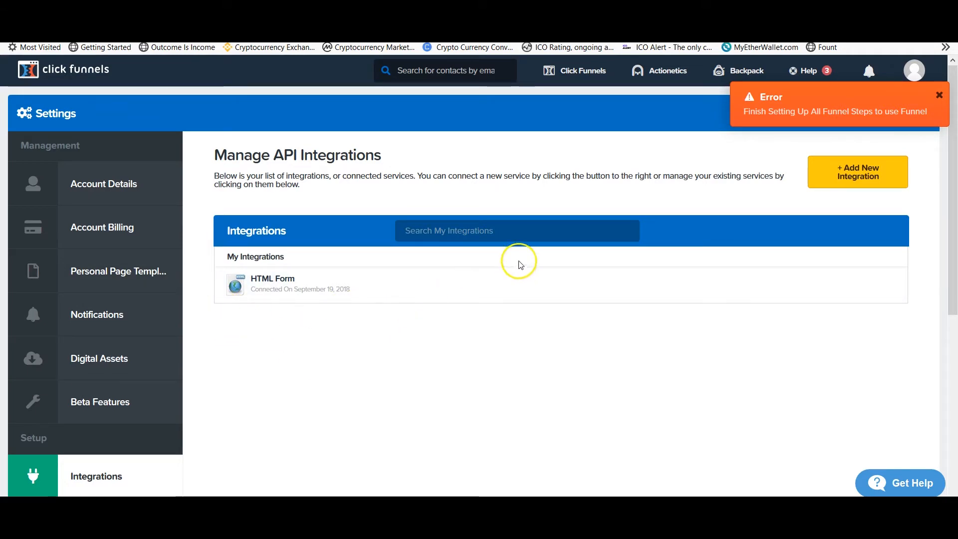
pyautogui.click(880, 171)
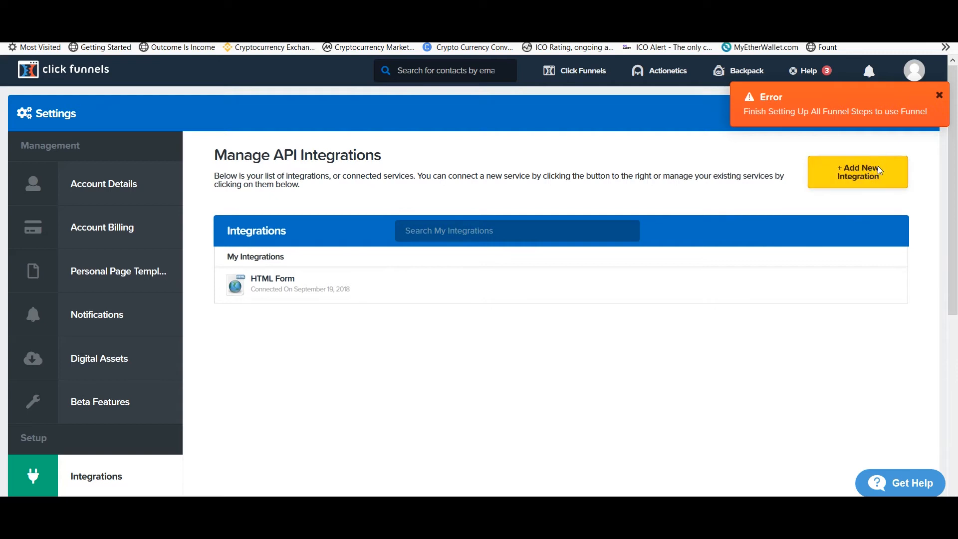
pyautogui.moveTo(954, 122); pyautogui.dragTo(956, 198)
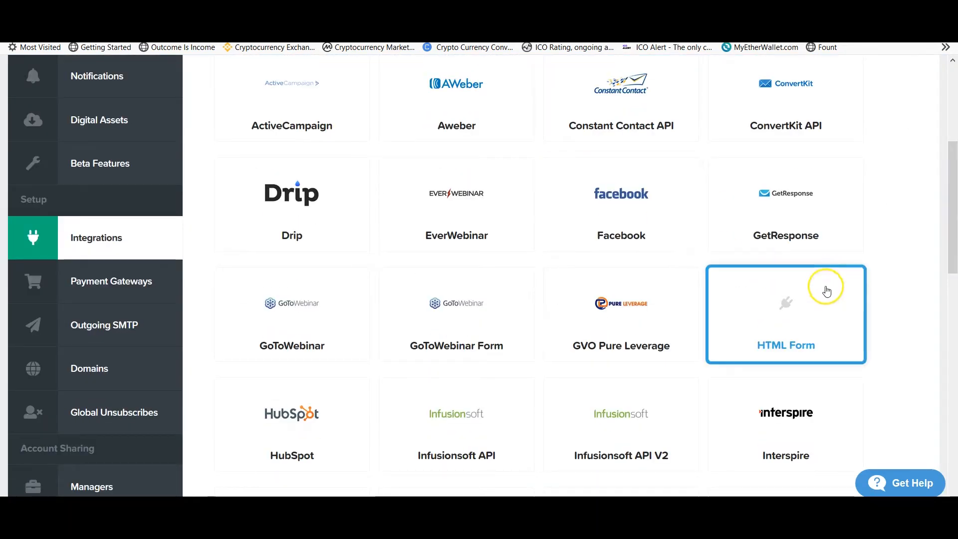
pyautogui.moveTo(953, 188); pyautogui.dragTo(956, 336)
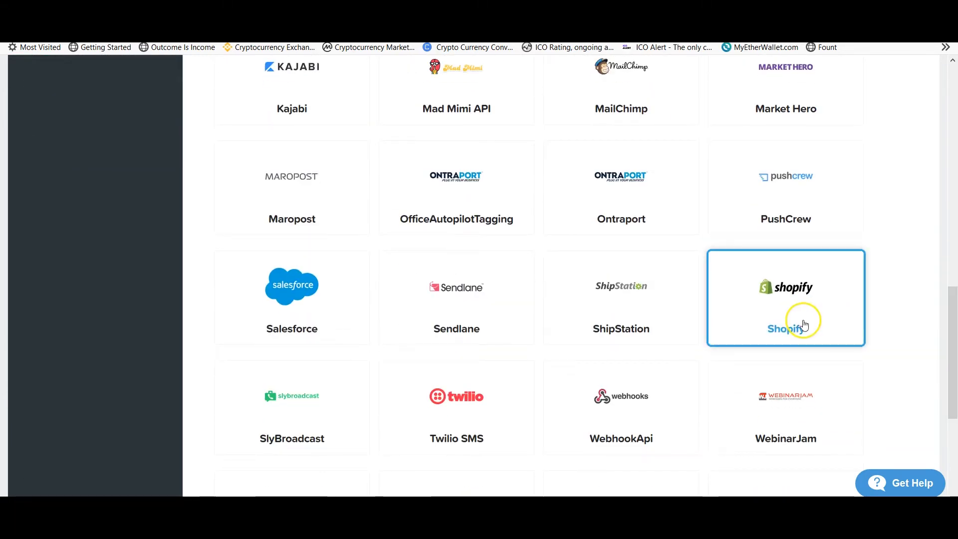
pyautogui.moveTo(954, 382); pyautogui.dragTo(952, 134)
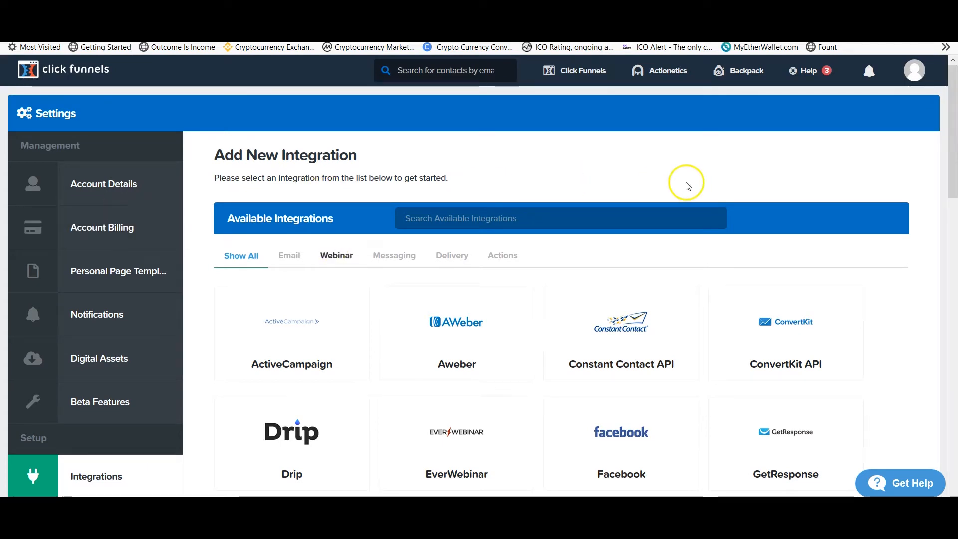
pyautogui.moveTo(953, 97); pyautogui.dragTo(954, 190)
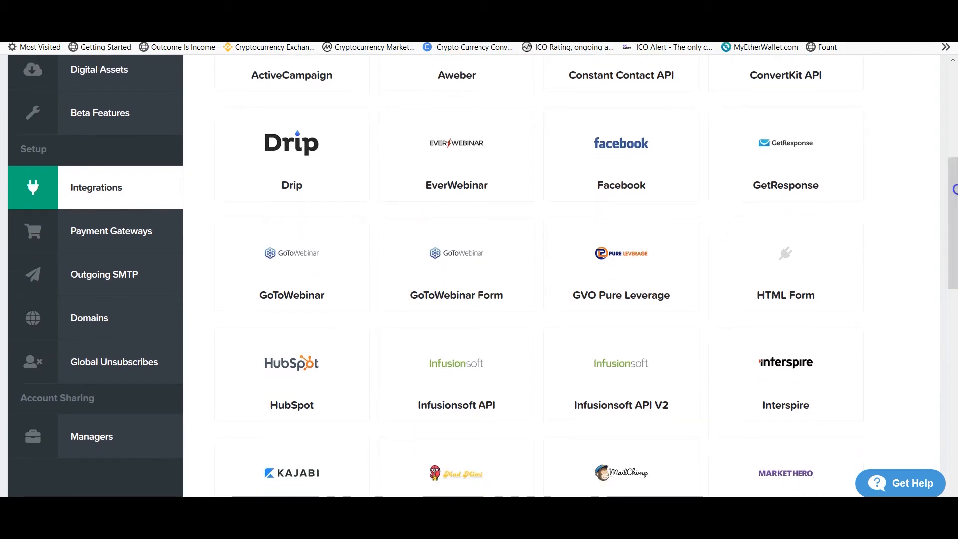
# Open the payment gateway settings, start adding a new gateway and look through the available choices.
pyautogui.click(137, 233)
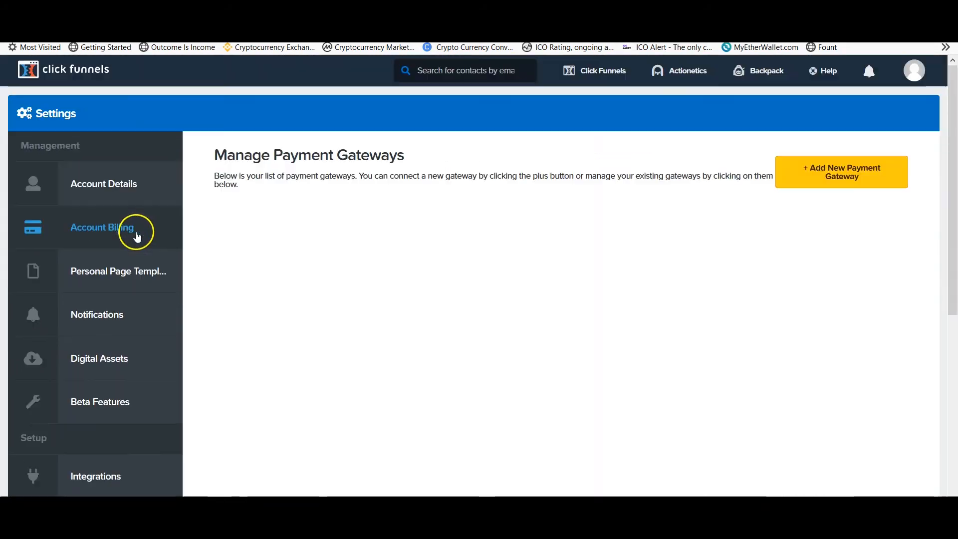
pyautogui.click(869, 173)
pyautogui.moveTo(954, 148); pyautogui.dragTo(956, 210)
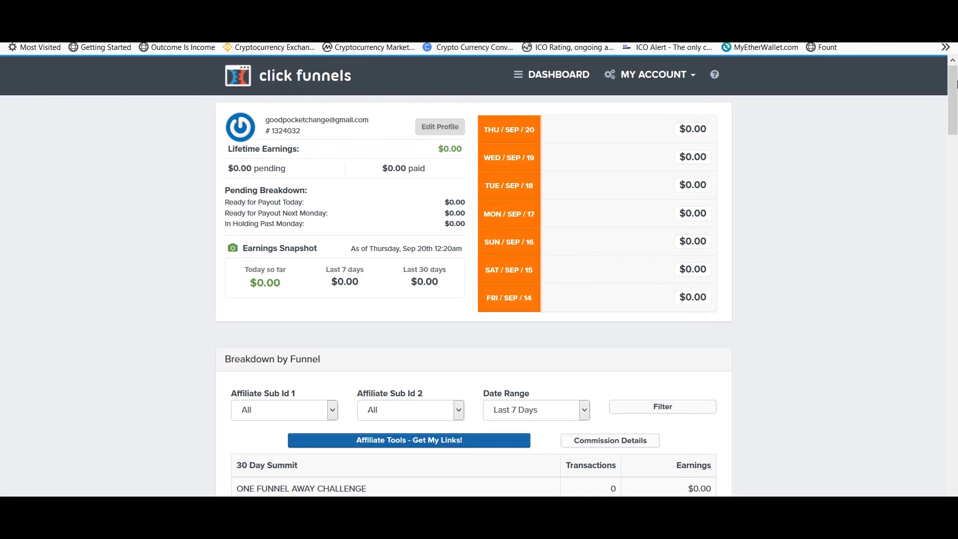
pyautogui.moveTo(956, 84)
pyautogui.mouseDown()
pyautogui.moveTo(955, 316)
pyautogui.moveTo(955, 68)
pyautogui.mouseUp()
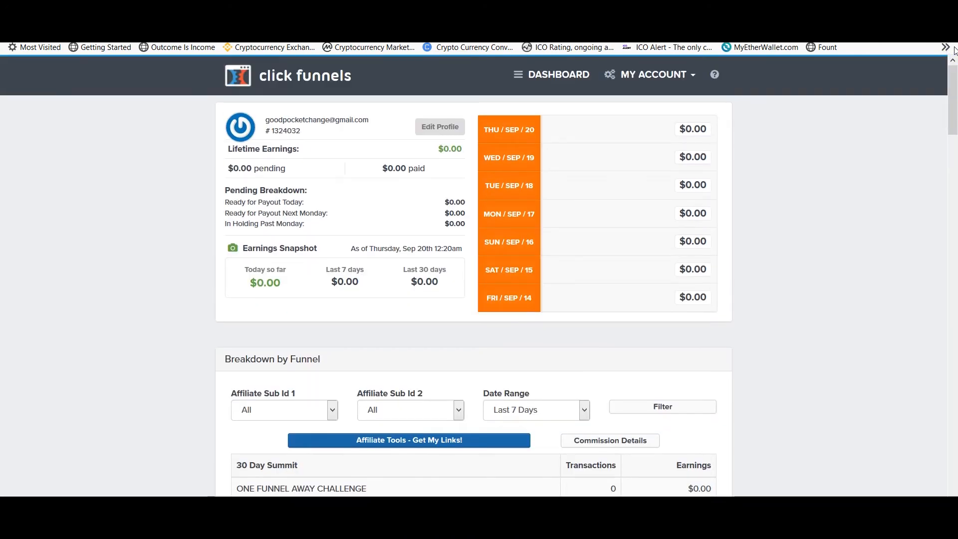